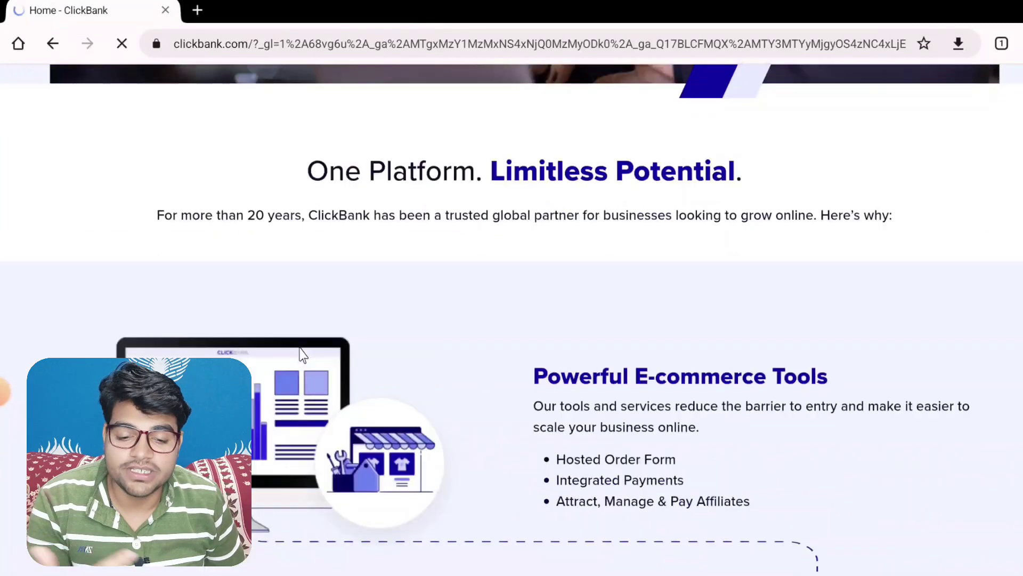
{"action": "scroll", "coordinate": [322, 366], "scroll_direction": "down", "scroll_amount": 3}
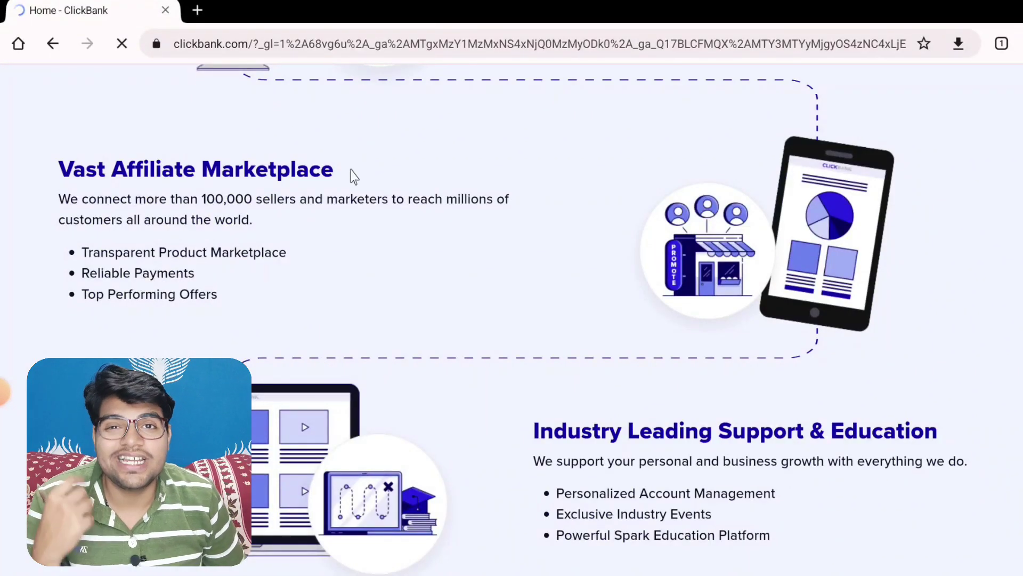
{"action": "scroll", "coordinate": [354, 169], "scroll_direction": "down", "scroll_amount": 18}
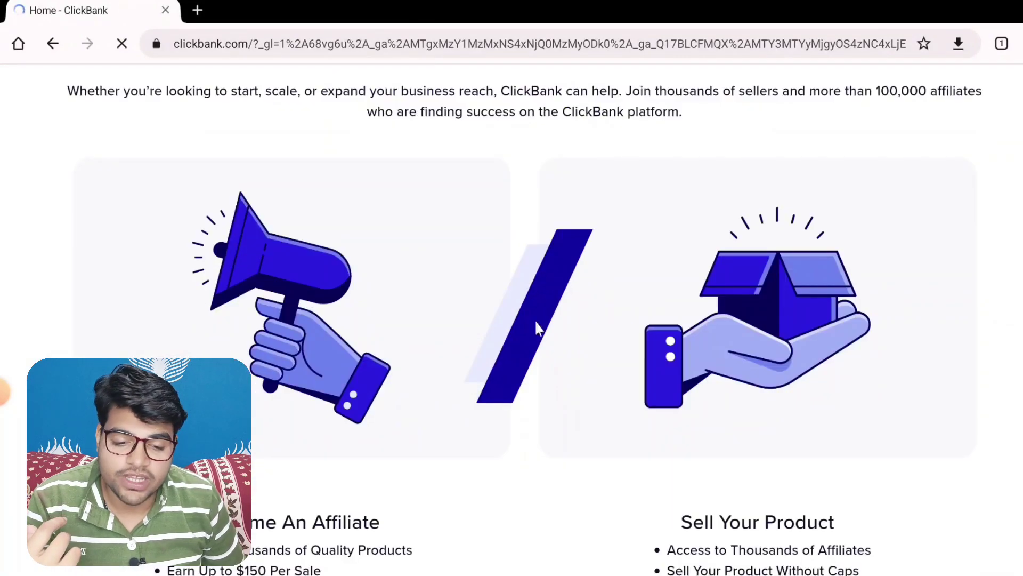
{"action": "scroll", "coordinate": [421, 272], "scroll_direction": "down", "scroll_amount": 20}
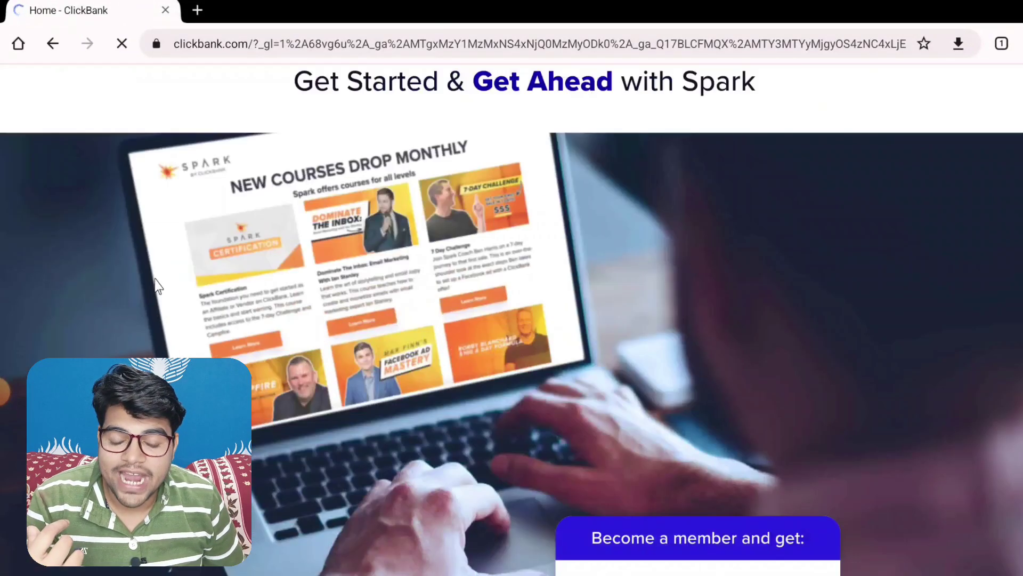
{"action": "scroll", "coordinate": [410, 283], "scroll_direction": "down", "scroll_amount": 10}
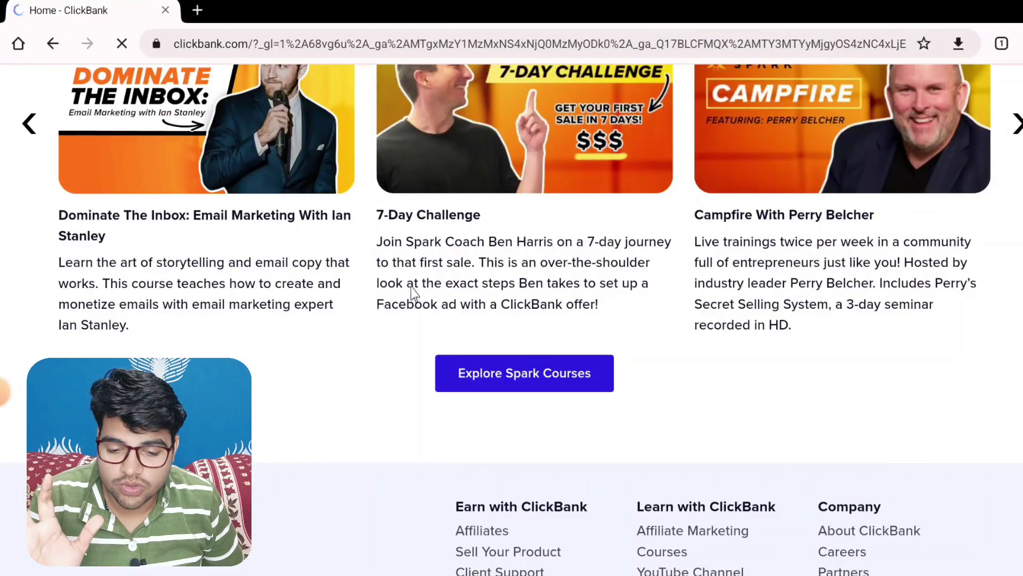
{"action": "scroll", "coordinate": [412, 292], "scroll_direction": "down", "scroll_amount": 5}
{"action": "scroll", "coordinate": [412, 293], "scroll_direction": "up", "scroll_amount": 20}
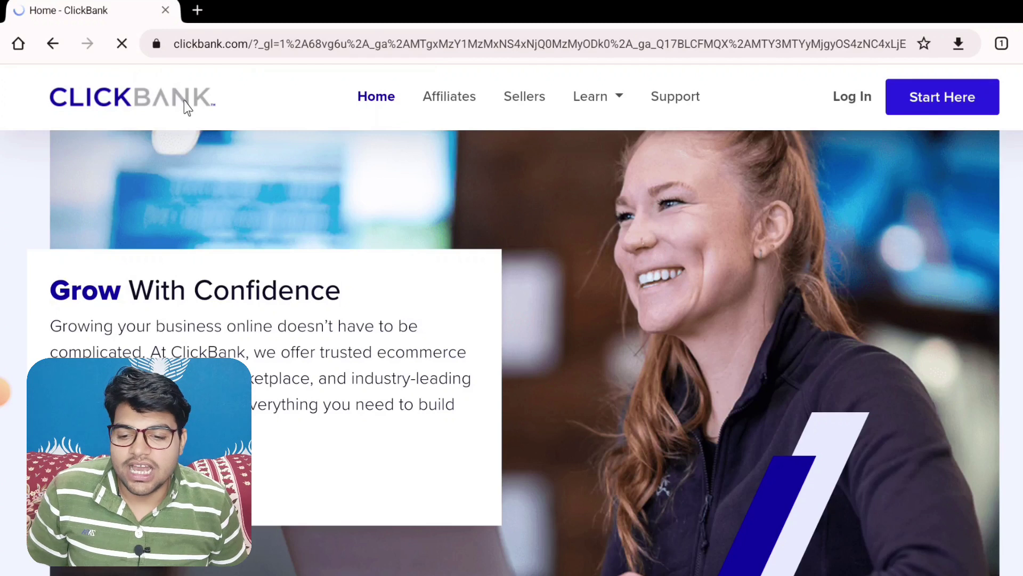
{"action": "left_click", "coordinate": [953, 108]}
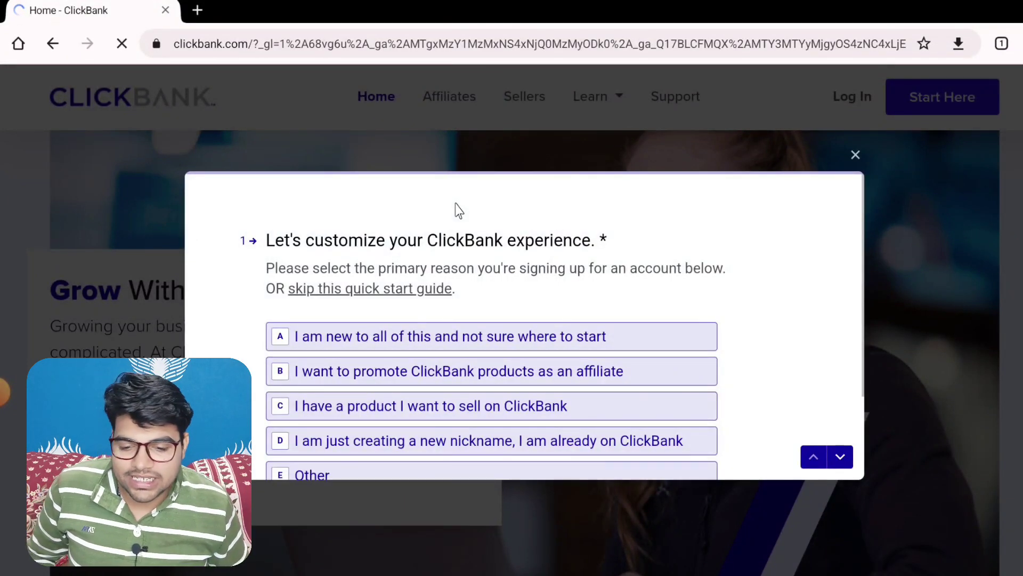
Scroll the ClickBank home page, then start sign-up and reach the quick-start questionnaire
{"action": "scroll", "coordinate": [435, 336], "scroll_direction": "down", "scroll_amount": 5}
{"action": "scroll", "coordinate": [435, 331], "scroll_direction": "up", "scroll_amount": 3}
{"action": "scroll", "coordinate": [372, 314], "scroll_direction": "up", "scroll_amount": 2}
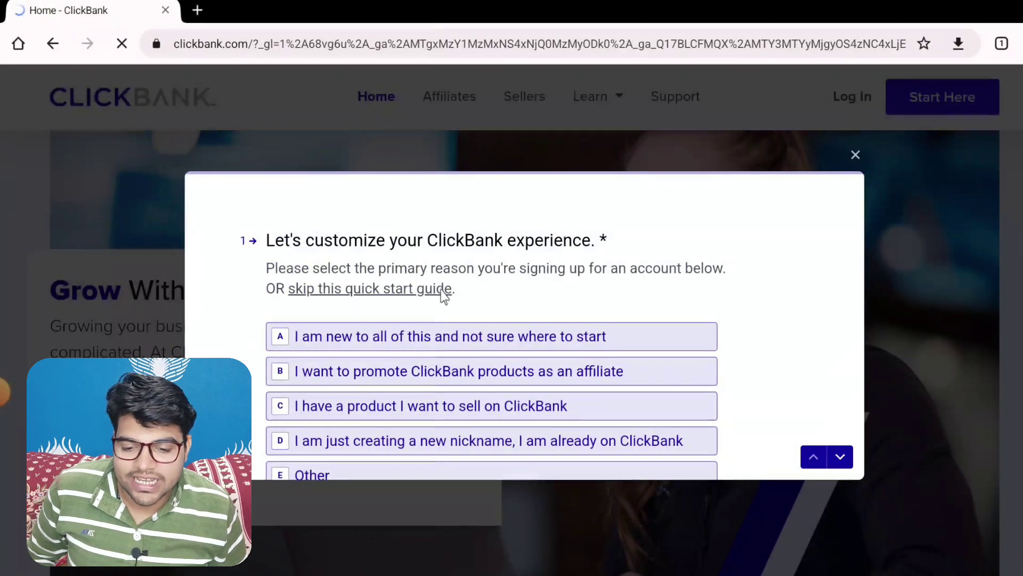
{"action": "left_click", "coordinate": [369, 292]}
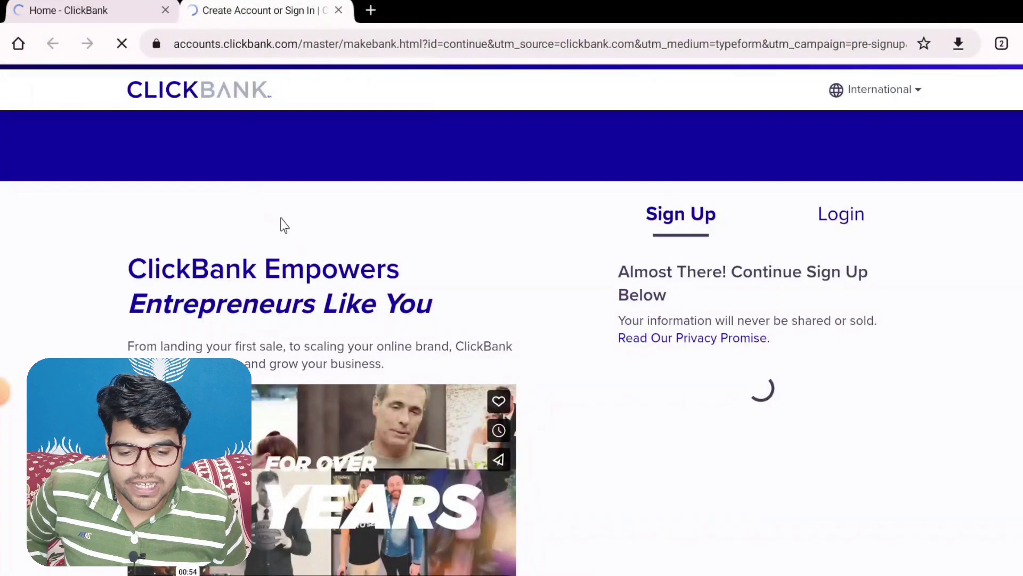
Skip the quick-start guide and set the Country to India
{"action": "scroll", "coordinate": [681, 366], "scroll_direction": "down", "scroll_amount": 3}
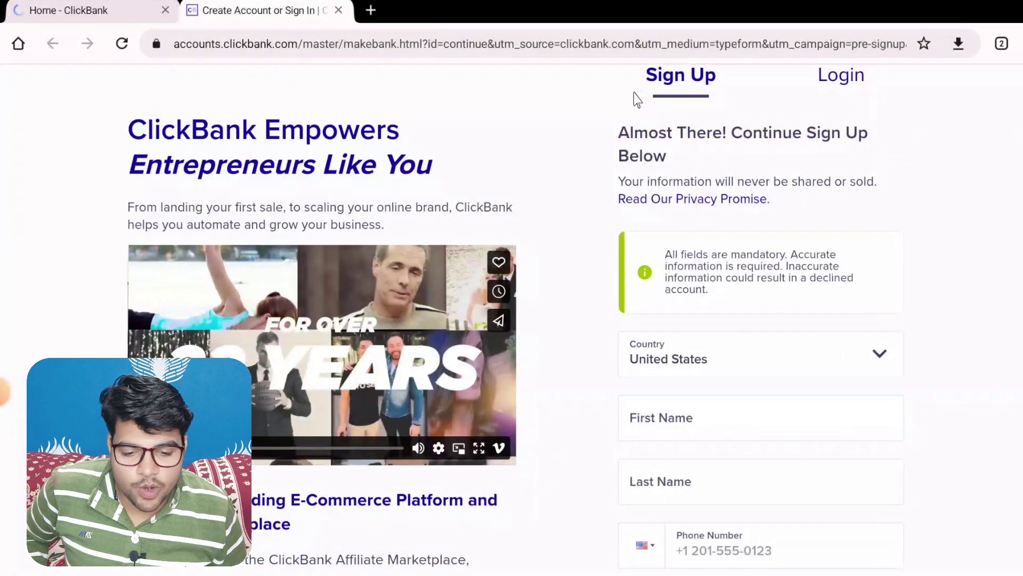
{"action": "scroll", "coordinate": [690, 297], "scroll_direction": "down", "scroll_amount": 2}
{"action": "left_click", "coordinate": [784, 224]}
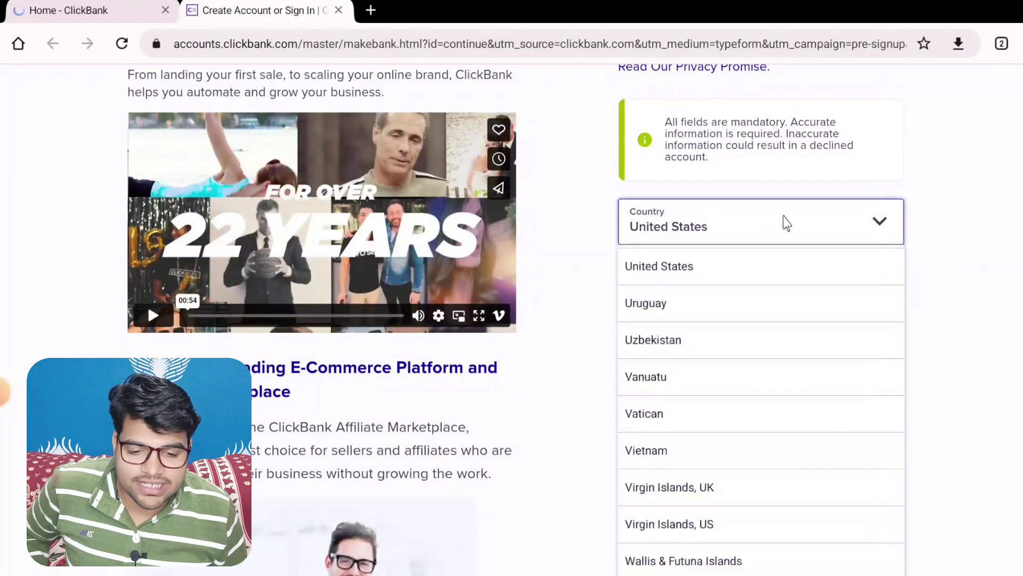
{"action": "type", "text": "in"}
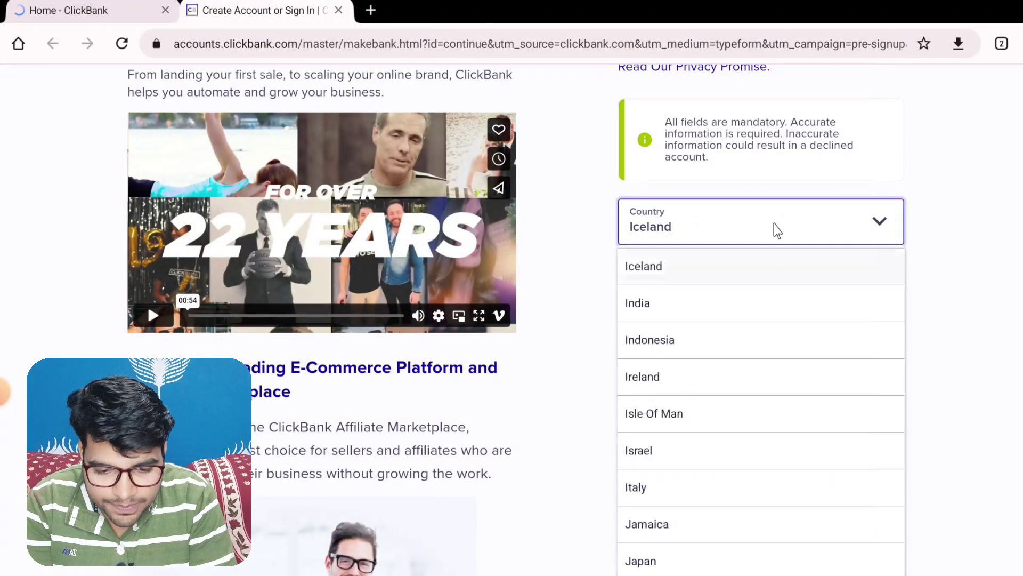
{"action": "left_click", "coordinate": [780, 267]}
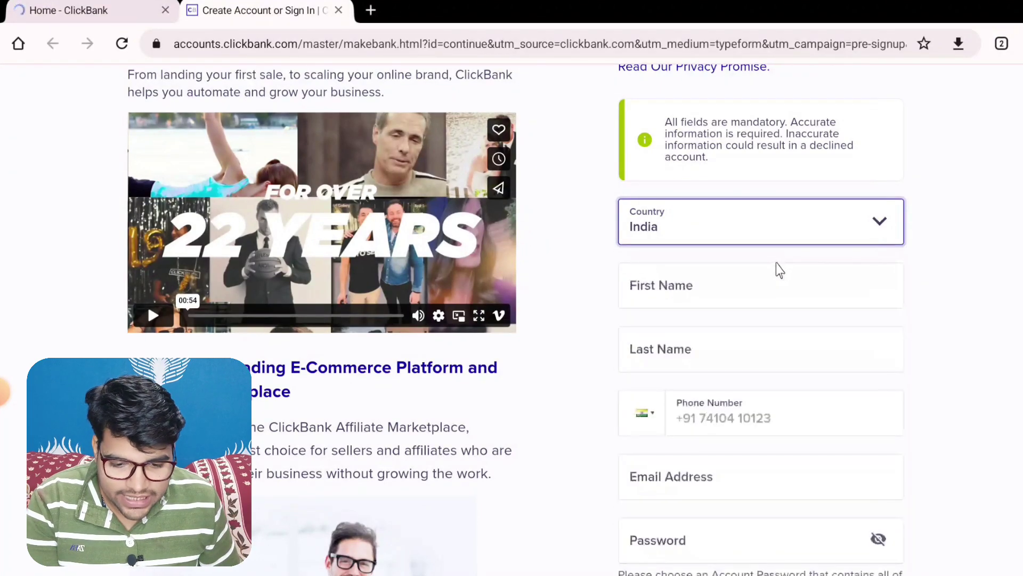
Enter the user's first name and last name in the sign-up form
{"action": "left_click", "coordinate": [774, 285]}
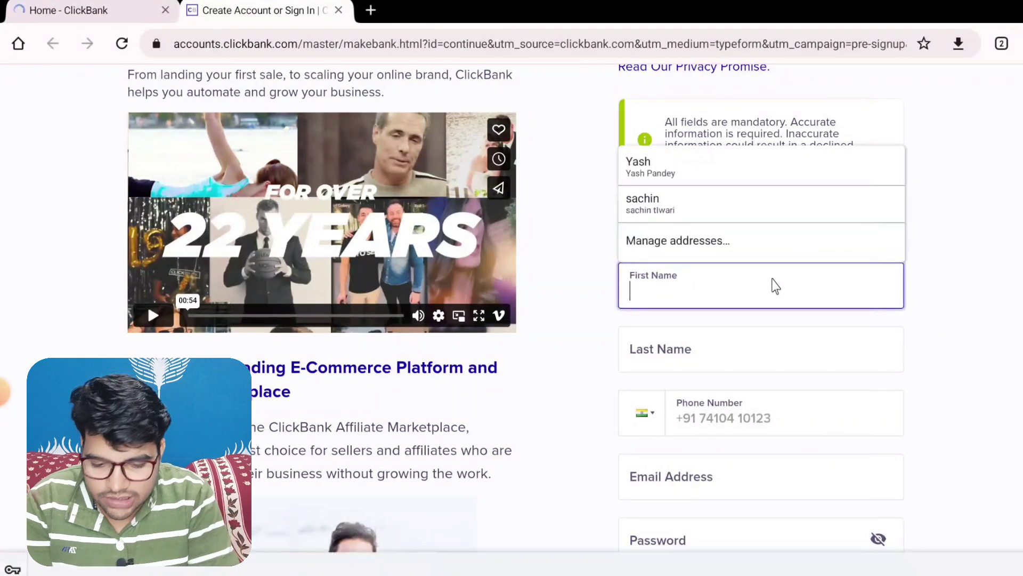
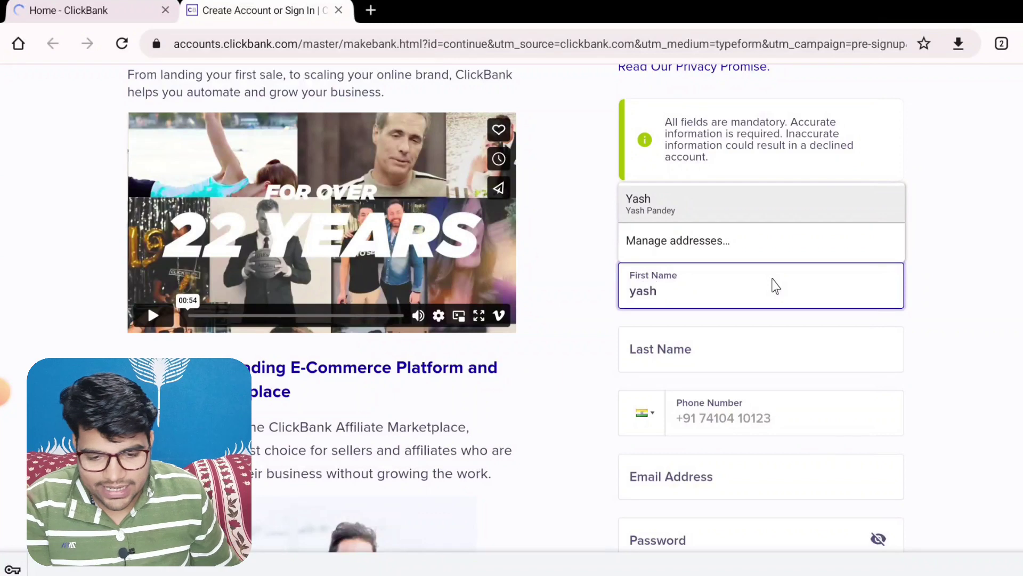
{"action": "left_click", "coordinate": [717, 349]}
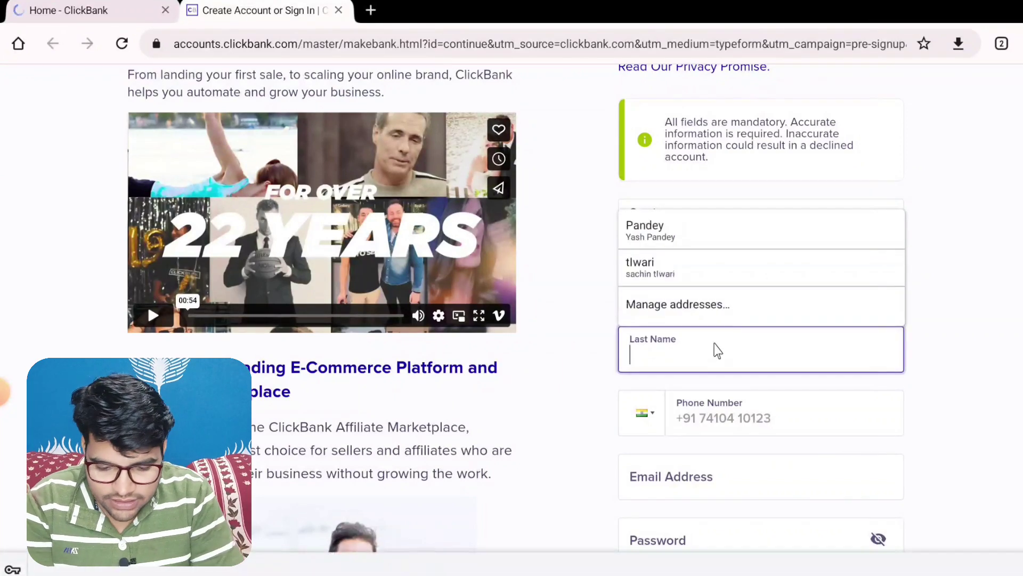
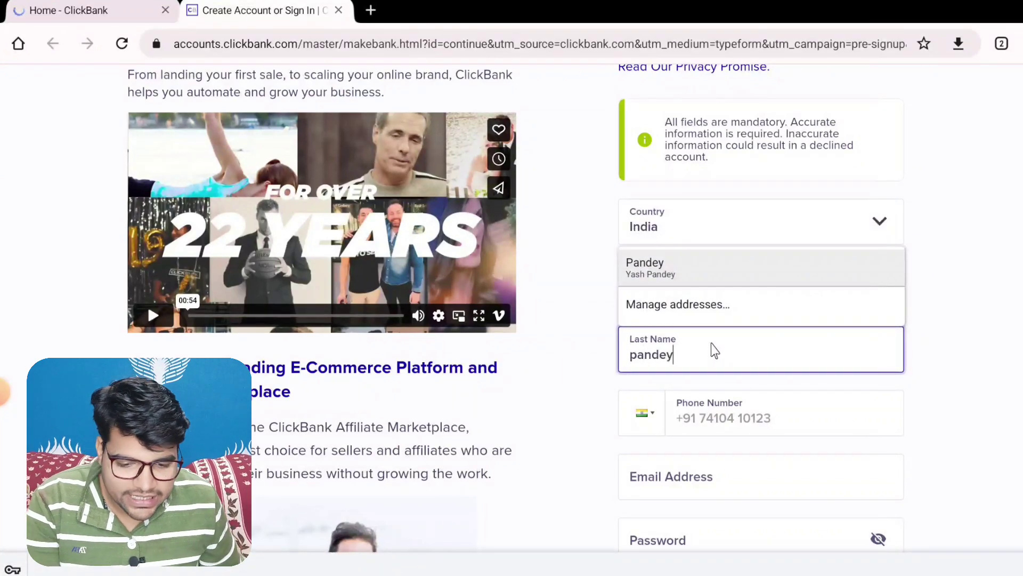
{"action": "left_click", "coordinate": [1005, 386]}
{"action": "scroll", "coordinate": [841, 422], "scroll_direction": "down", "scroll_amount": 1}
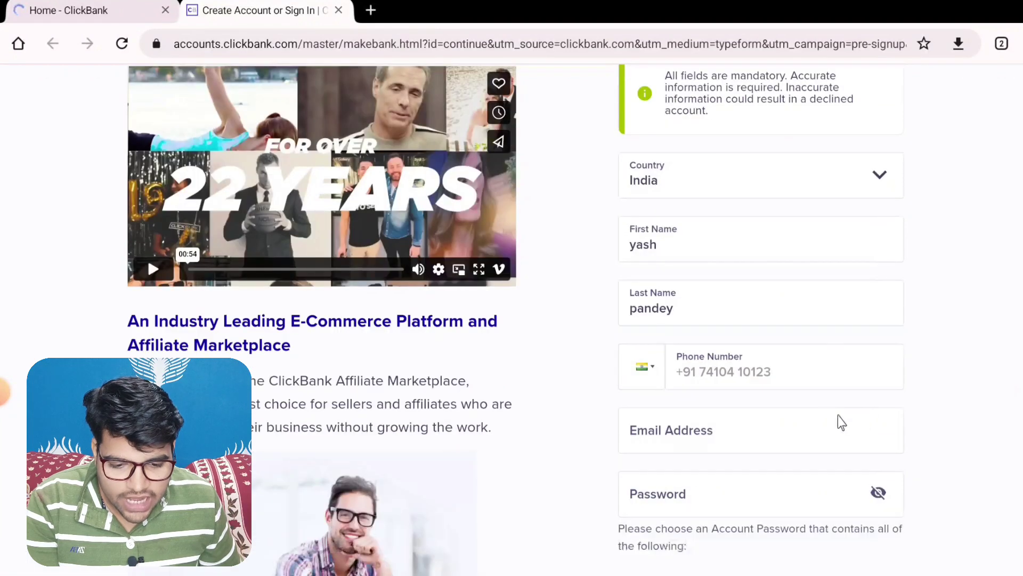
Fill in the user's phone number with the +91 country code
{"action": "left_click", "coordinate": [808, 369]}
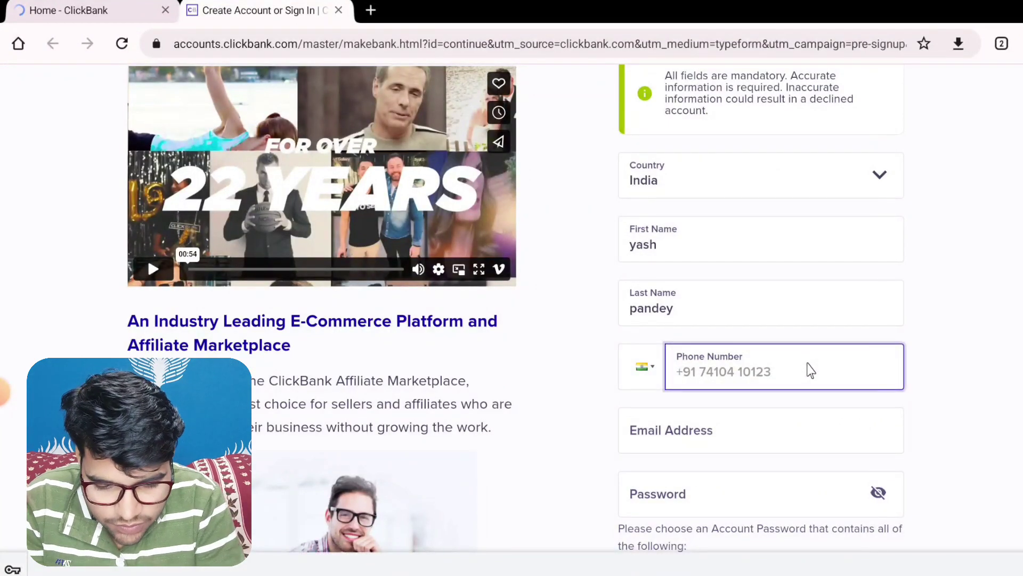
{"action": "type", "text": "99"}
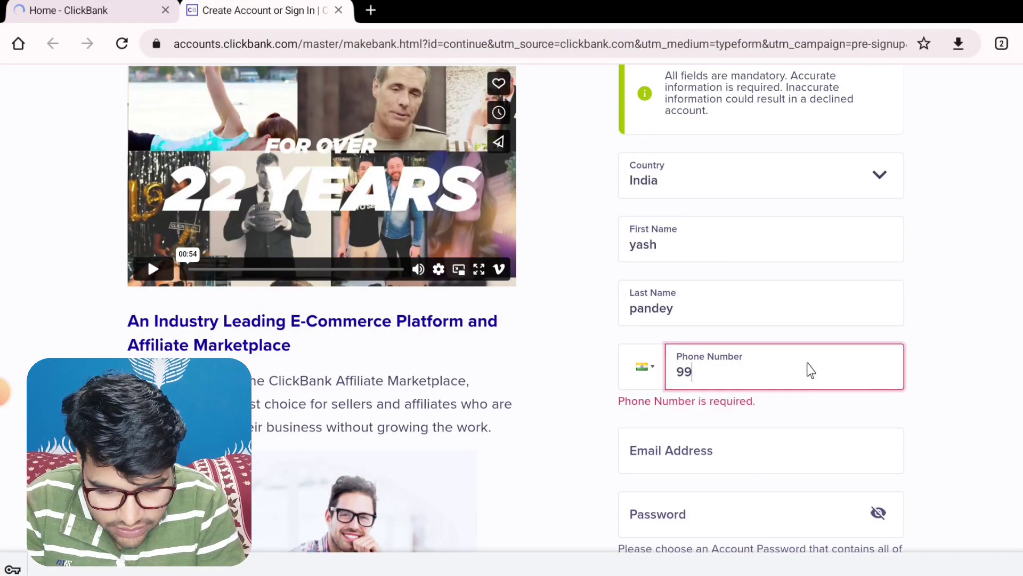
{"action": "key", "text": "BackSpace"}
{"action": "key", "text": "BackSpace"}
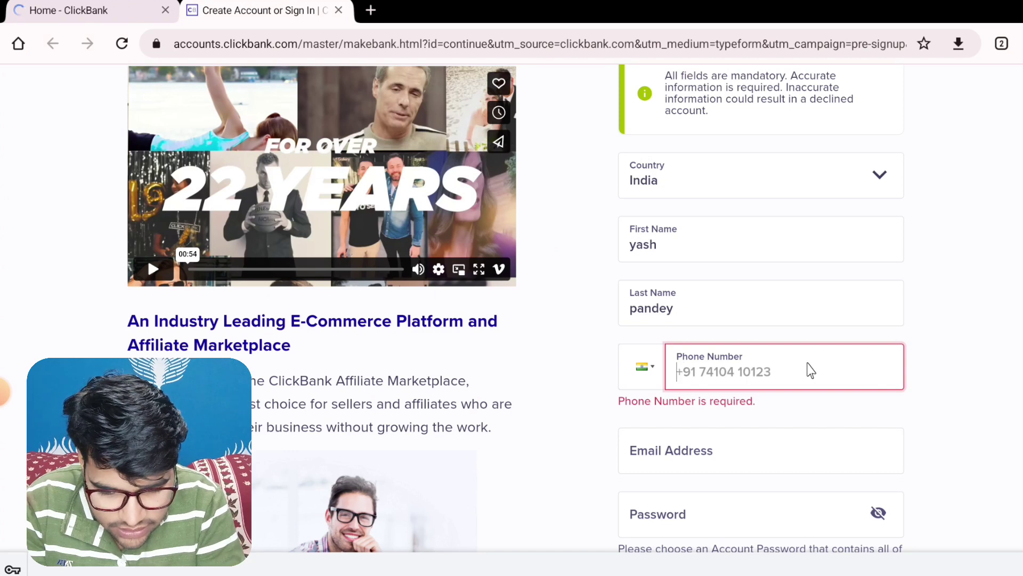
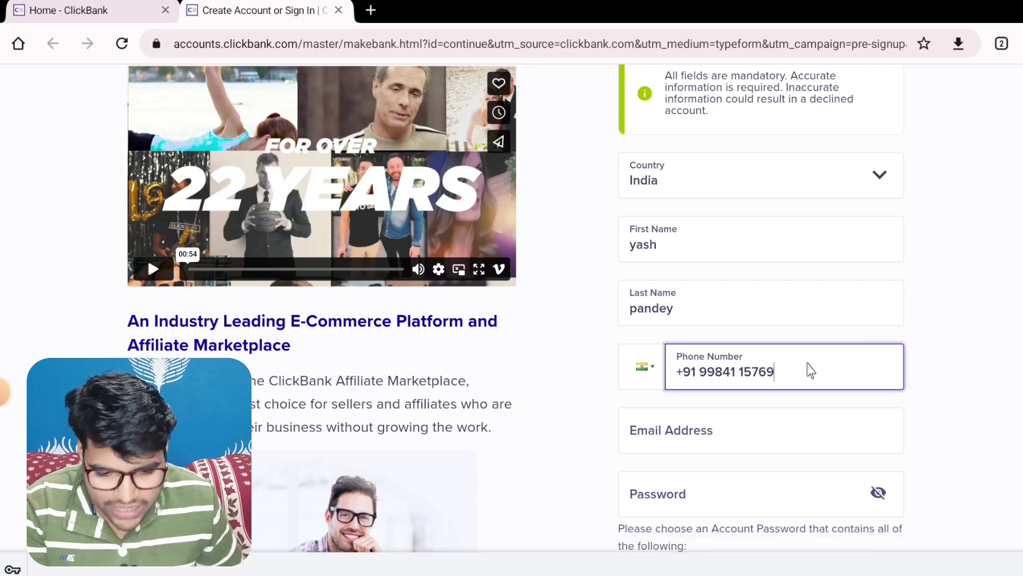
{"action": "scroll", "coordinate": [753, 388], "scroll_direction": "down", "scroll_amount": 1}
Enter the user's e-mail address in the sign-up form
{"action": "left_click", "coordinate": [742, 397]}
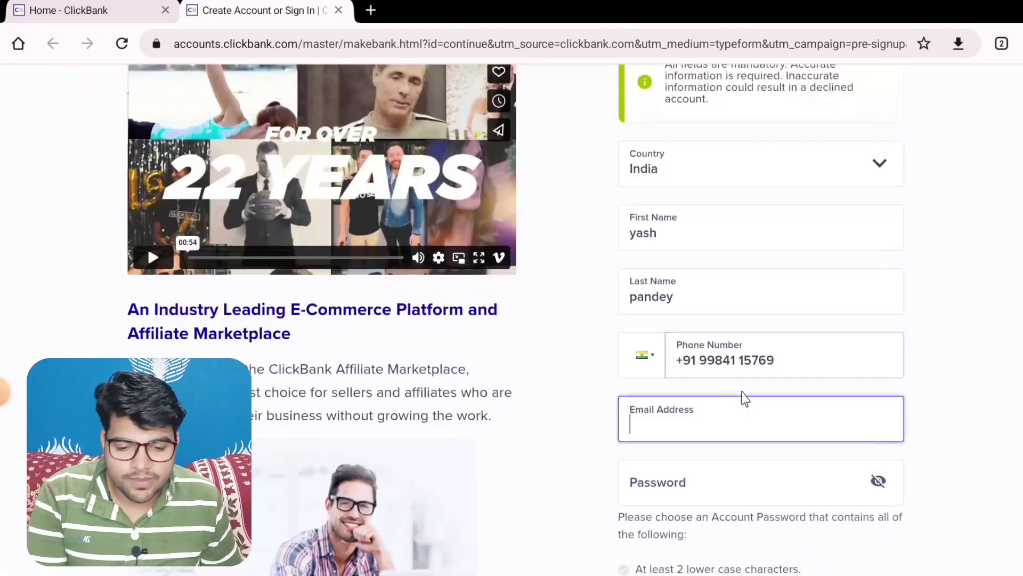
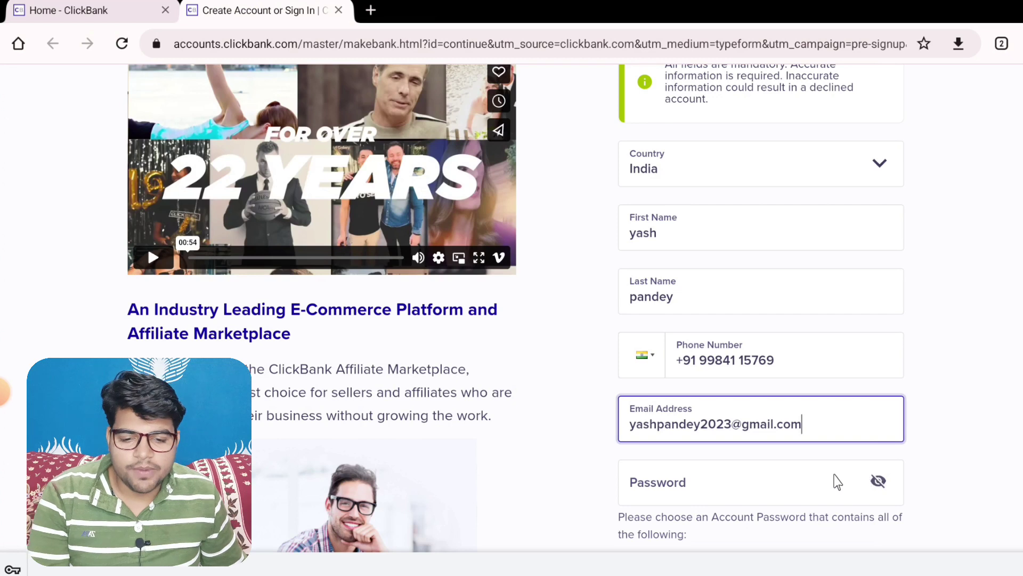
{"action": "scroll", "coordinate": [837, 482], "scroll_direction": "down", "scroll_amount": 3}
{"action": "scroll", "coordinate": [710, 370], "scroll_direction": "down", "scroll_amount": 1}
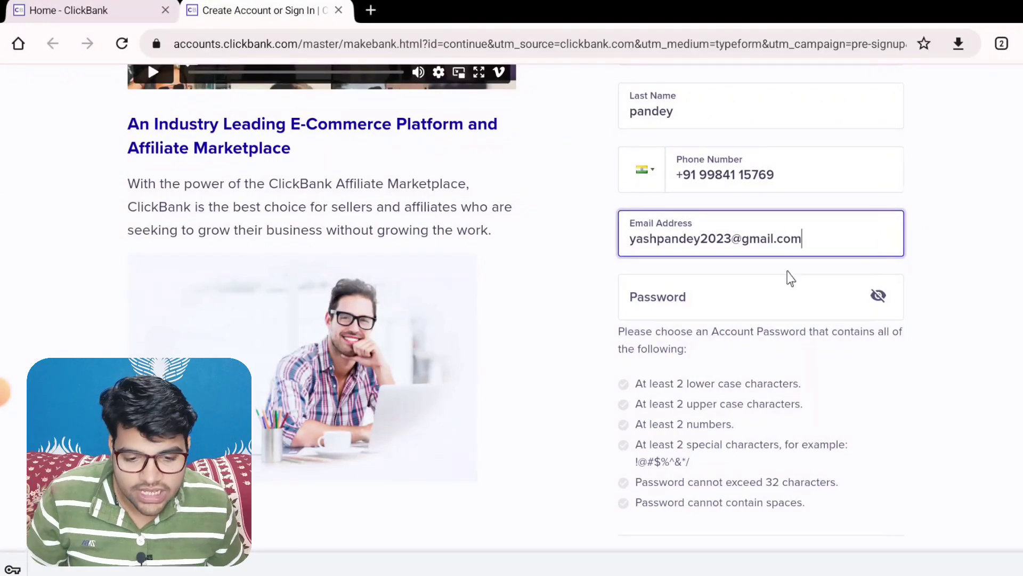
Paste an account password meeting all requirements and scroll down to the terms section
{"action": "left_click", "coordinate": [782, 291]}
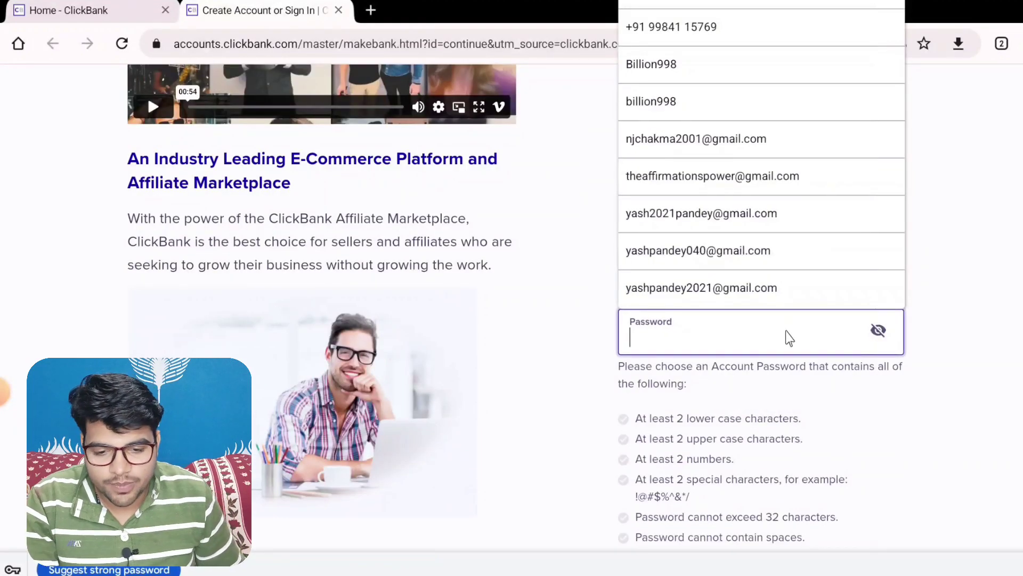
{"action": "key", "text": "ctrl+v"}
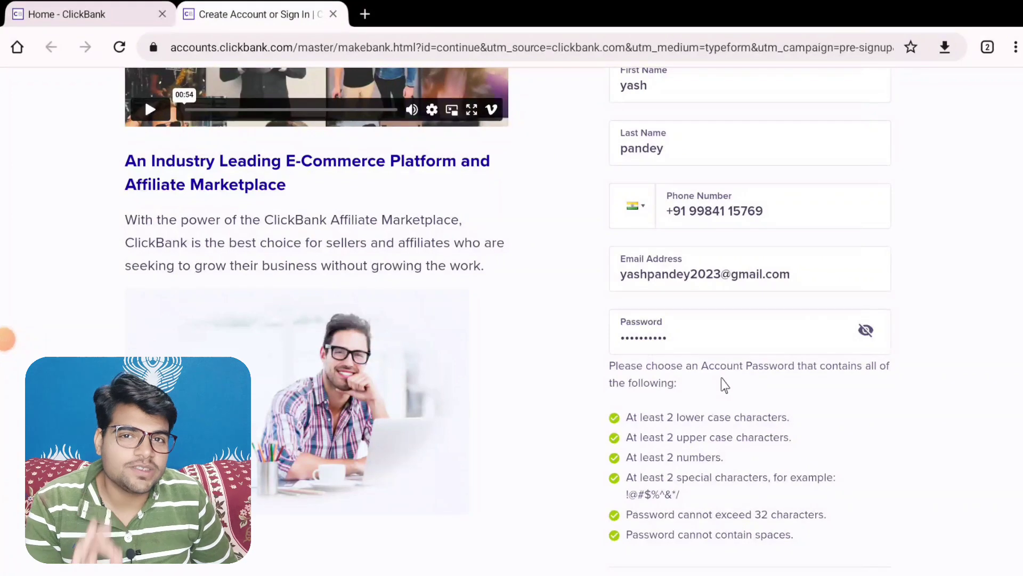
{"action": "scroll", "coordinate": [719, 389], "scroll_direction": "down", "scroll_amount": 3}
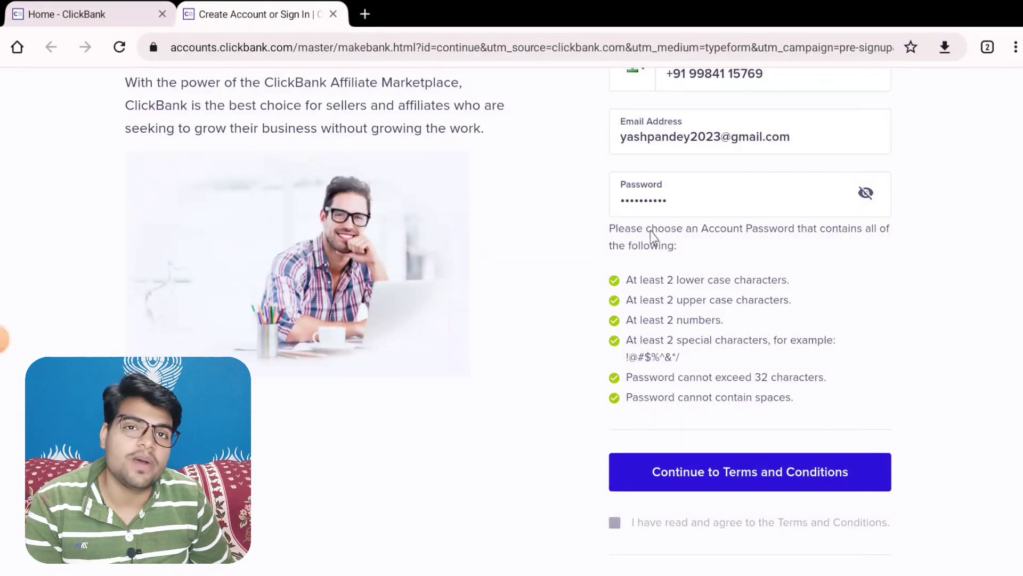
{"action": "scroll", "coordinate": [663, 426], "scroll_direction": "down", "scroll_amount": 1}
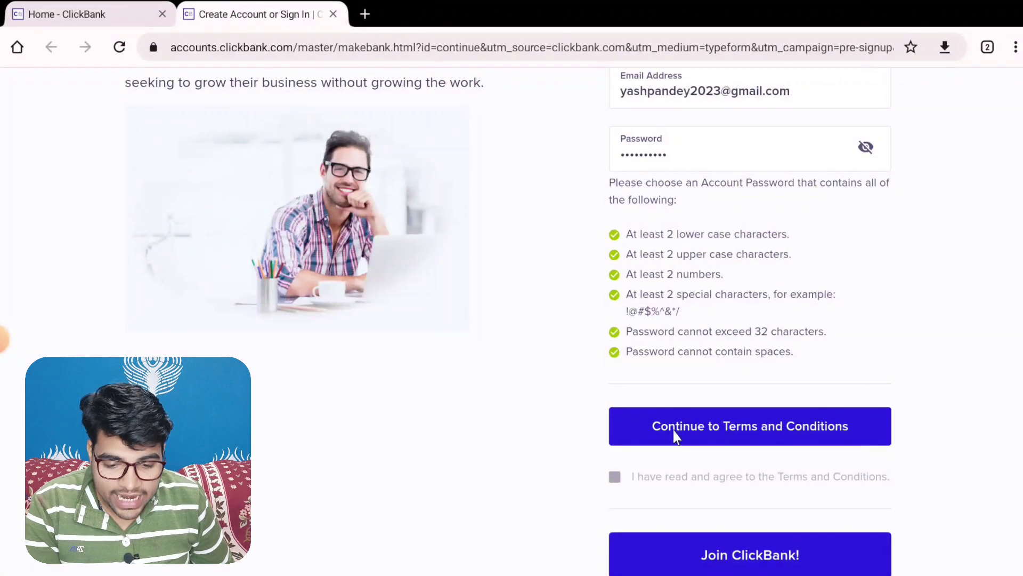
{"action": "scroll", "coordinate": [773, 453], "scroll_direction": "down", "scroll_amount": 2}
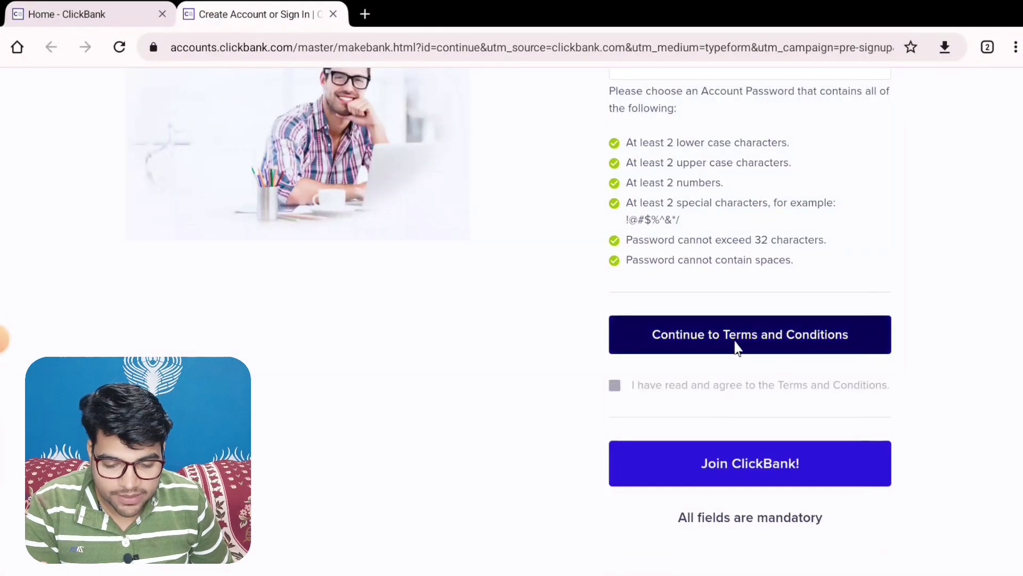
Open the Terms and Conditions and scroll through the Client Contract in the new tab
{"action": "left_click", "coordinate": [726, 349]}
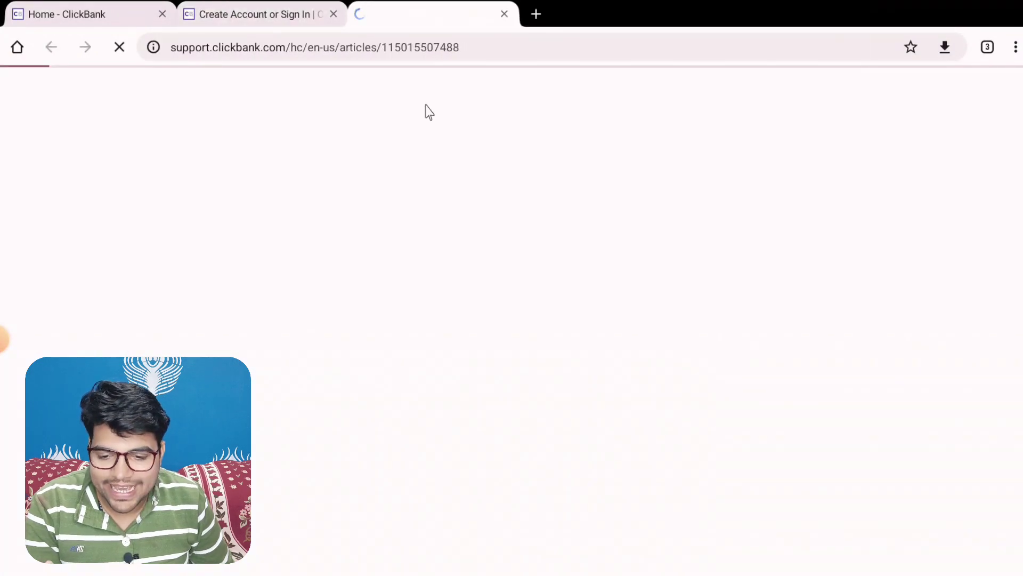
{"action": "scroll", "coordinate": [671, 235], "scroll_direction": "down", "scroll_amount": 20}
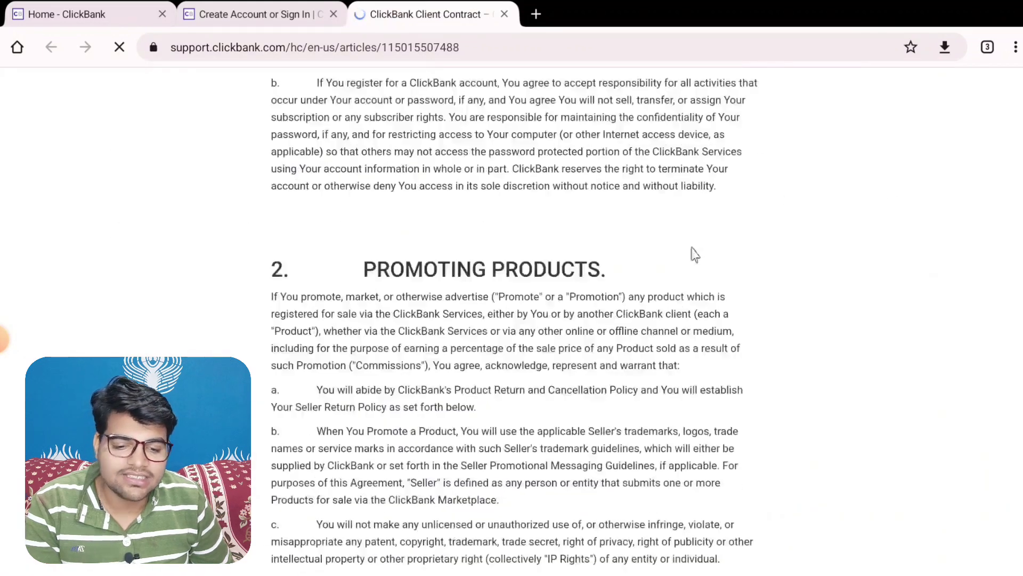
{"action": "scroll", "coordinate": [696, 248], "scroll_direction": "down", "scroll_amount": 20}
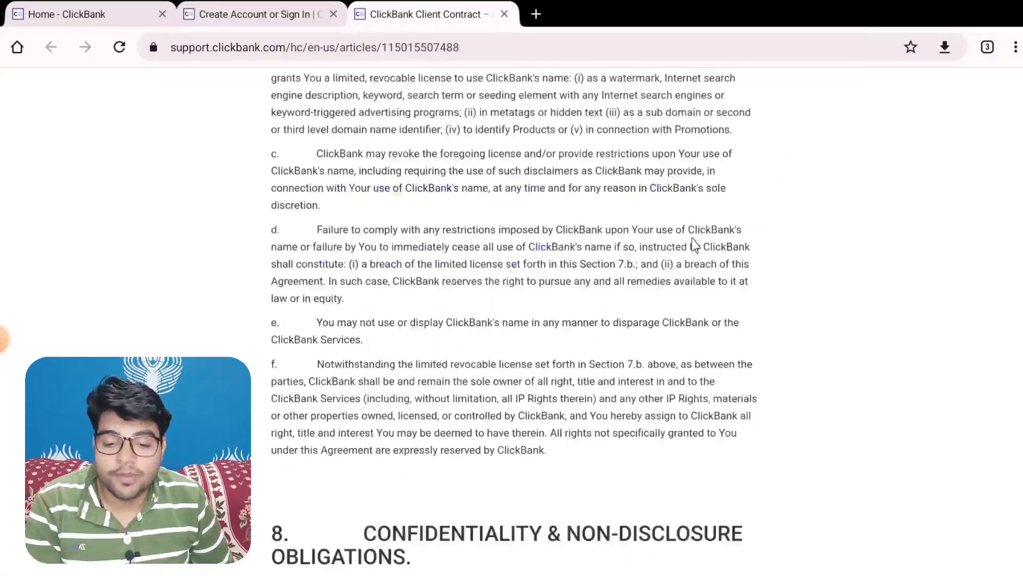
{"action": "scroll", "coordinate": [696, 241], "scroll_direction": "down", "scroll_amount": 20}
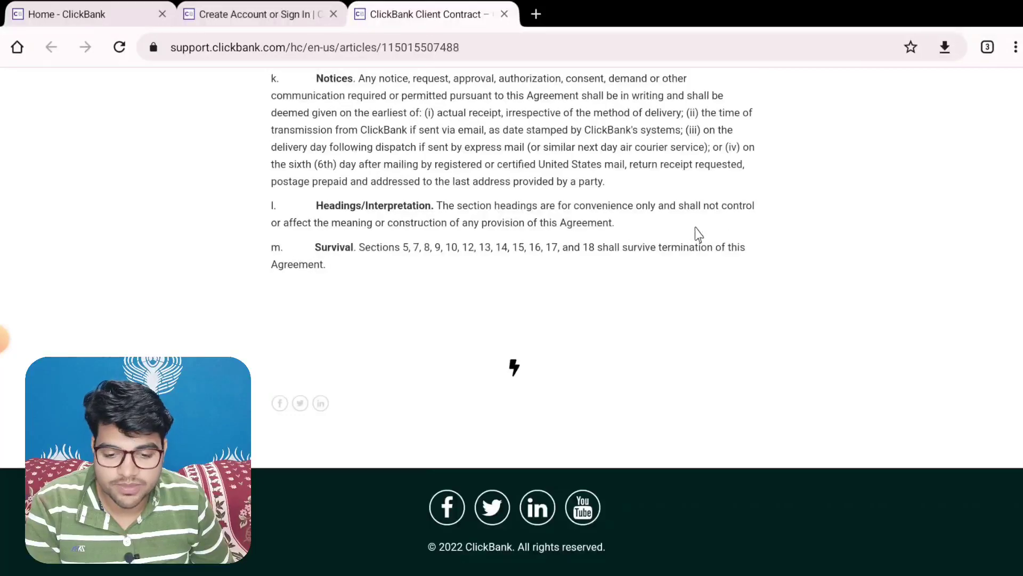
{"action": "scroll", "coordinate": [622, 333], "scroll_direction": "up", "scroll_amount": 20}
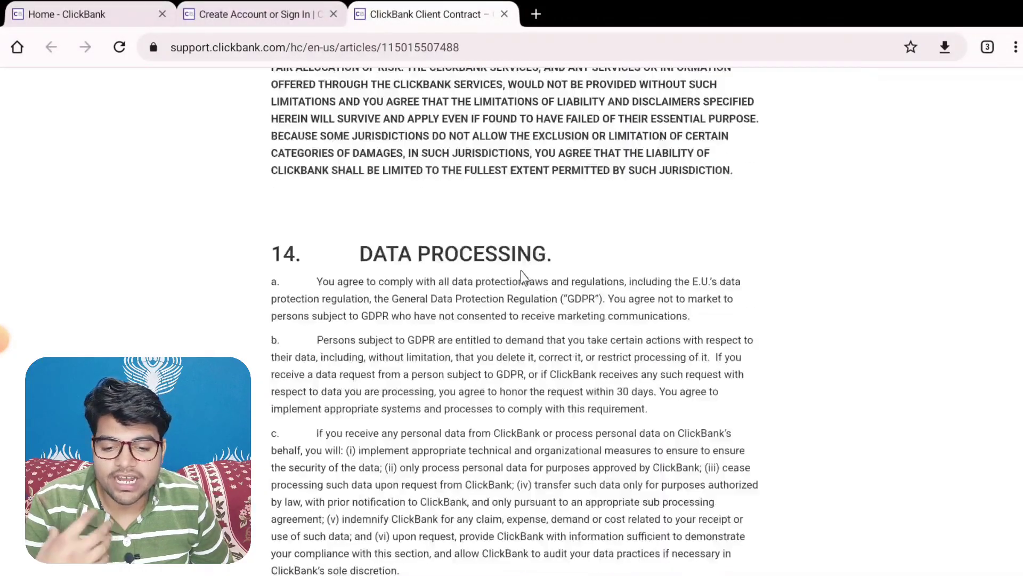
{"action": "scroll", "coordinate": [518, 272], "scroll_direction": "up", "scroll_amount": 20}
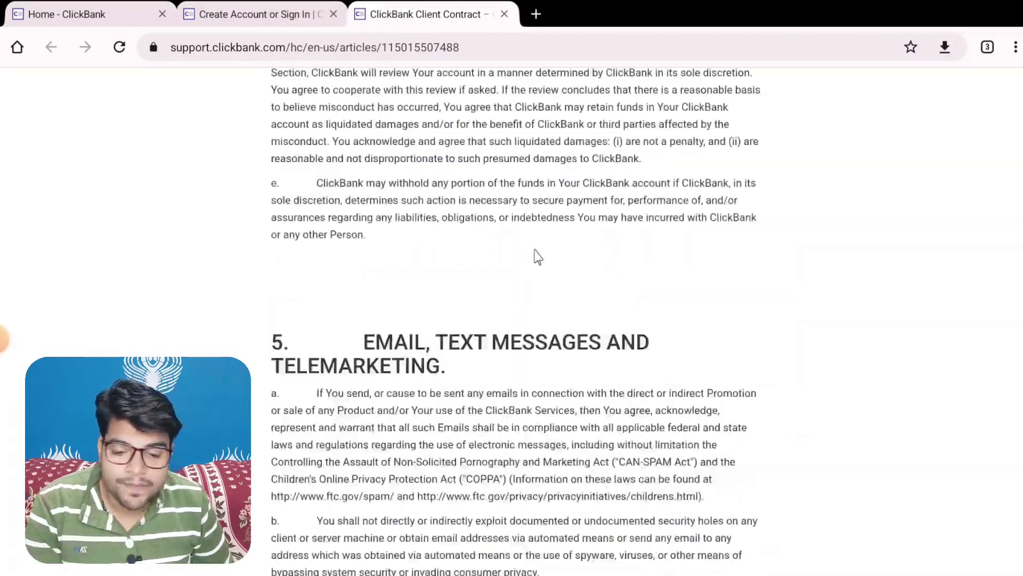
{"action": "scroll", "coordinate": [537, 252], "scroll_direction": "up", "scroll_amount": 10}
Back on Create Account, tick the terms checkbox and submit with 'Join ClickBank!'
{"action": "left_click", "coordinate": [292, 10]}
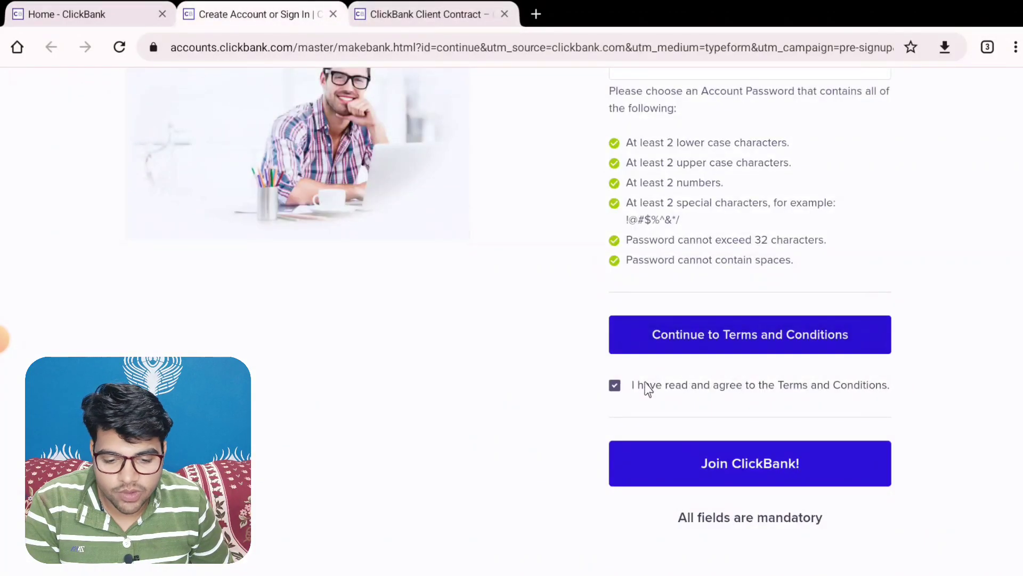
{"action": "left_click", "coordinate": [614, 385]}
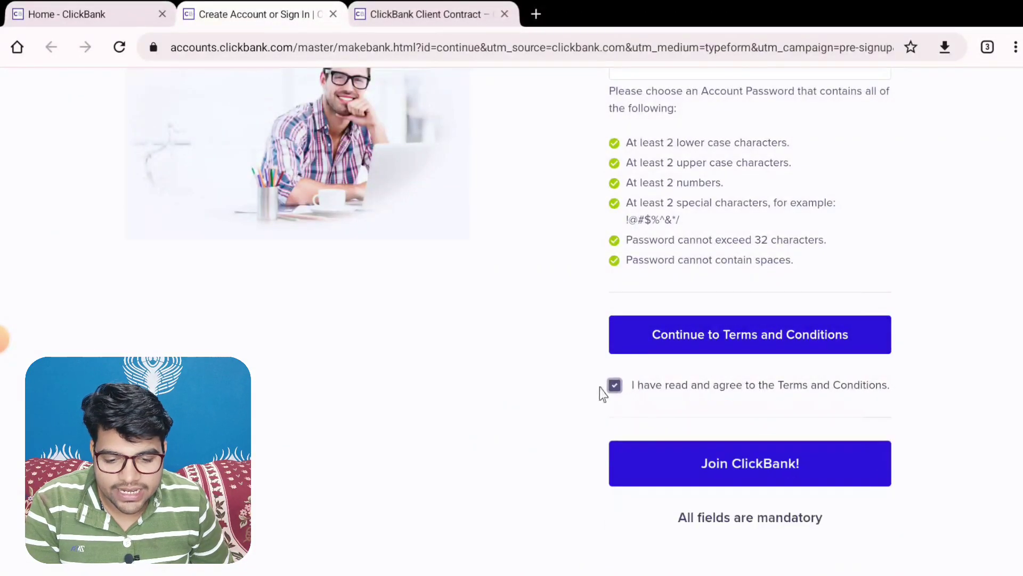
{"action": "left_click", "coordinate": [746, 475]}
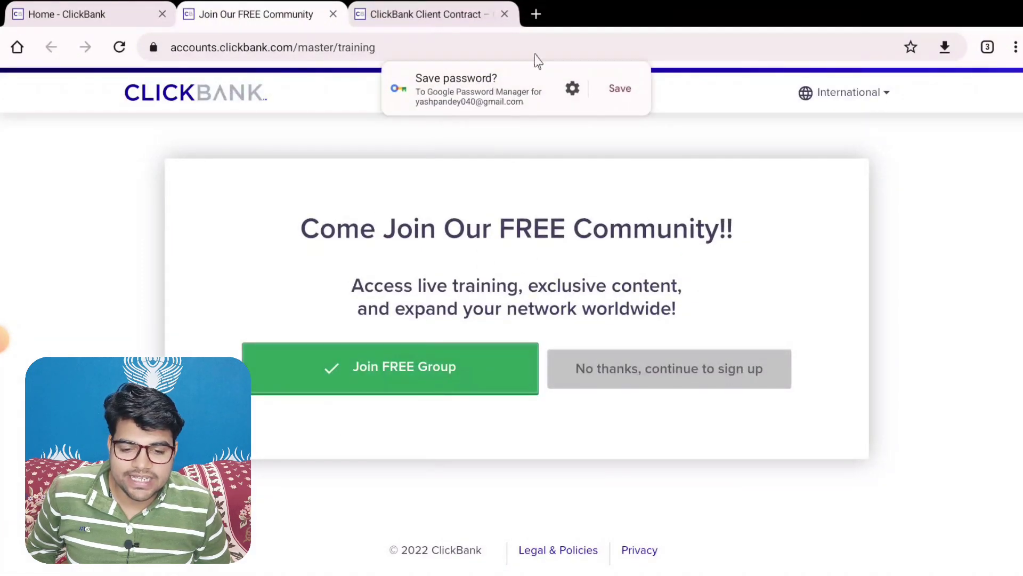
Dismiss Chrome's save-password prompt and choose 'No thanks, continue to sign up'
{"action": "left_click", "coordinate": [629, 99]}
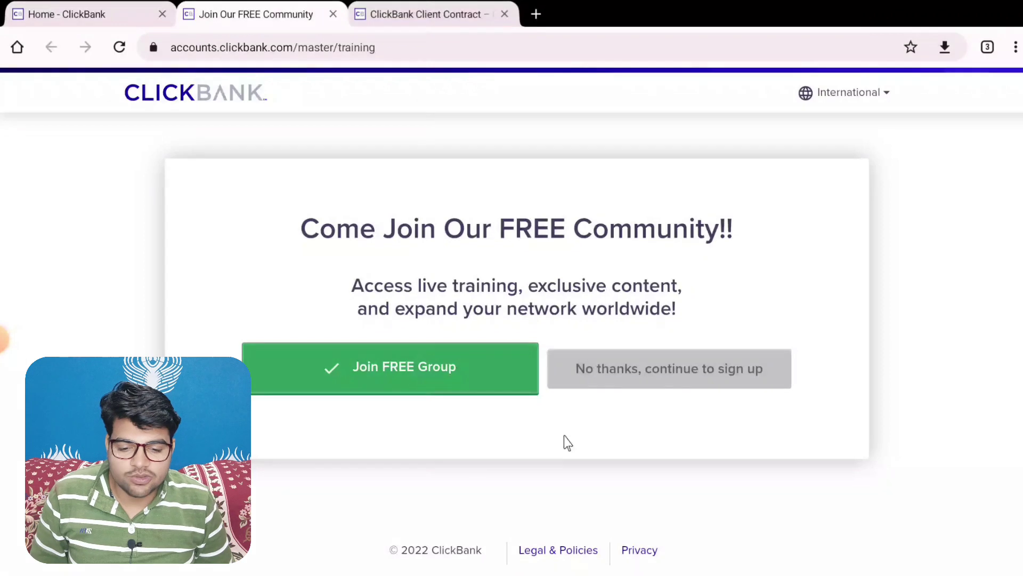
{"action": "left_click", "coordinate": [697, 372]}
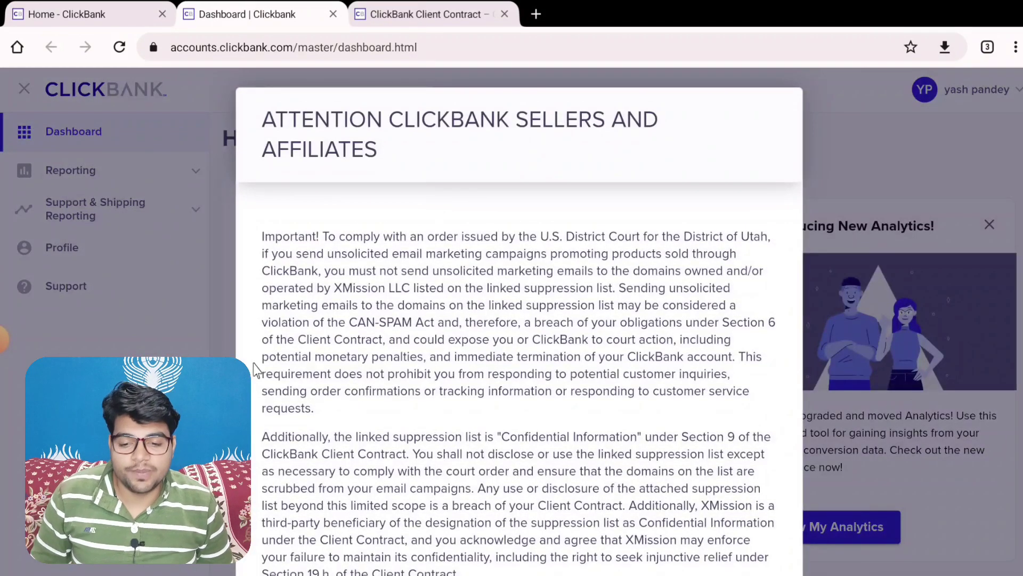
Accept the suppression-list notice, downloading the suppression list
{"action": "scroll", "coordinate": [585, 452], "scroll_direction": "down", "scroll_amount": 2}
{"action": "scroll", "coordinate": [644, 468], "scroll_direction": "up", "scroll_amount": 1}
{"action": "scroll", "coordinate": [613, 503], "scroll_direction": "down", "scroll_amount": 1}
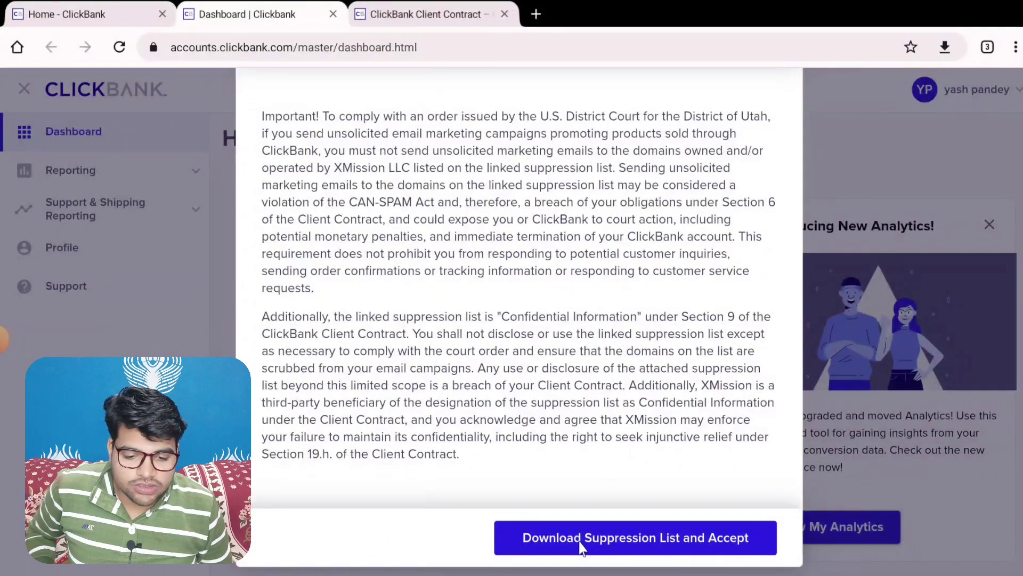
{"action": "left_click", "coordinate": [726, 543]}
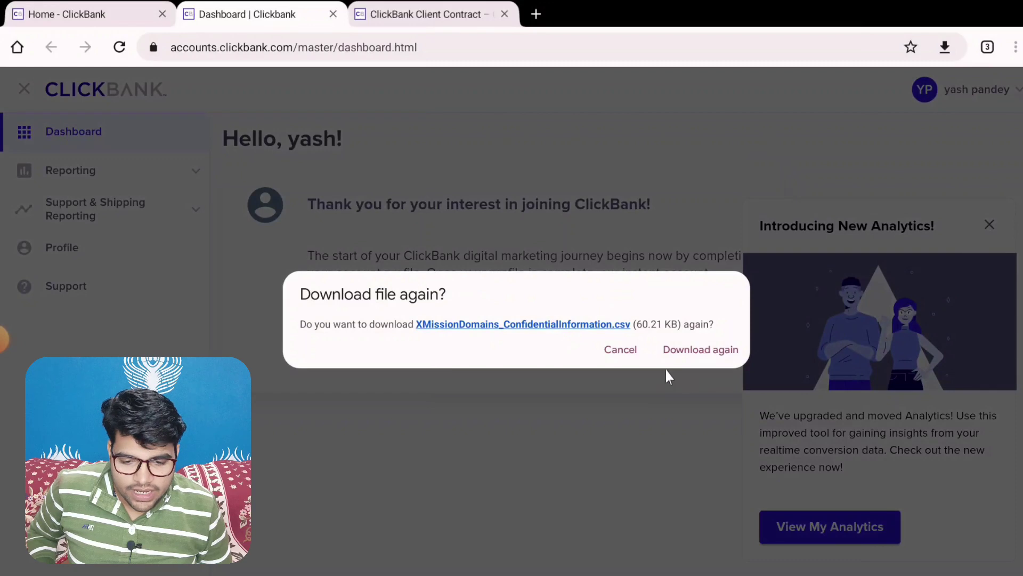
Cancel the repeat download, close the New Analytics announcement, and open Complete My Profile
{"action": "left_click", "coordinate": [628, 352]}
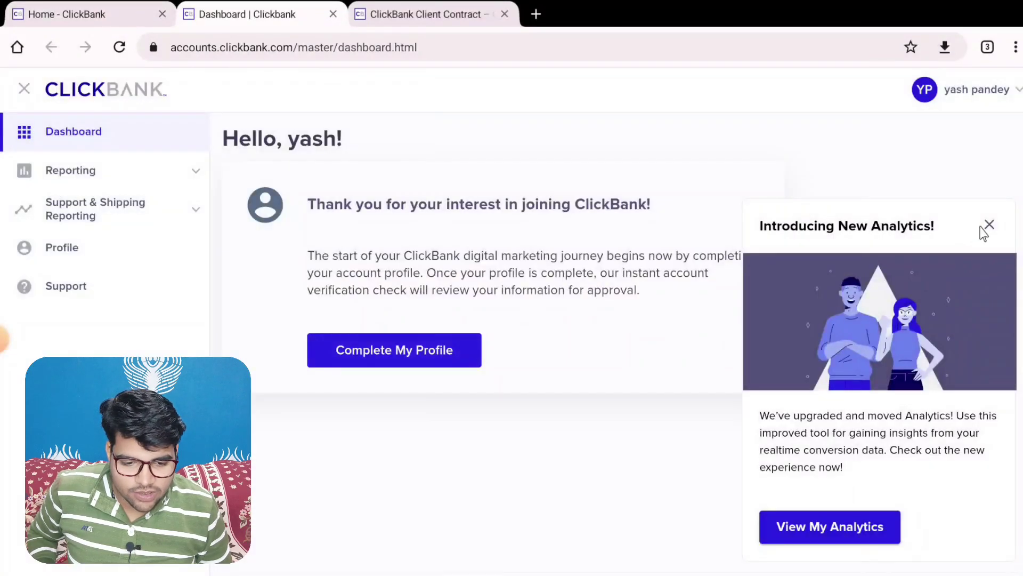
{"action": "left_click", "coordinate": [988, 225]}
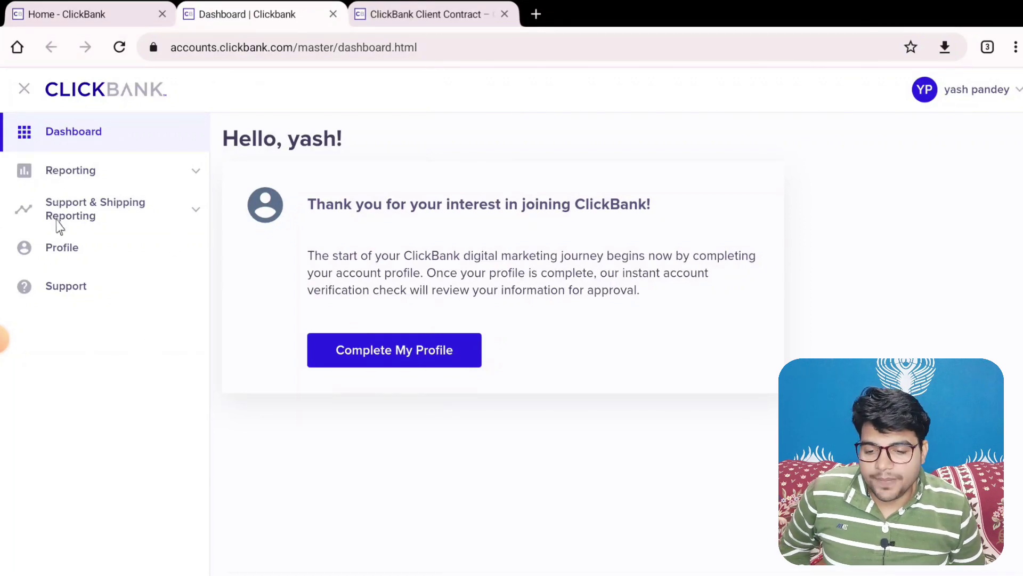
{"action": "left_click", "coordinate": [397, 366]}
Step through the profile form fields down to the preferred language field
{"action": "scroll", "coordinate": [348, 292], "scroll_direction": "down", "scroll_amount": 7}
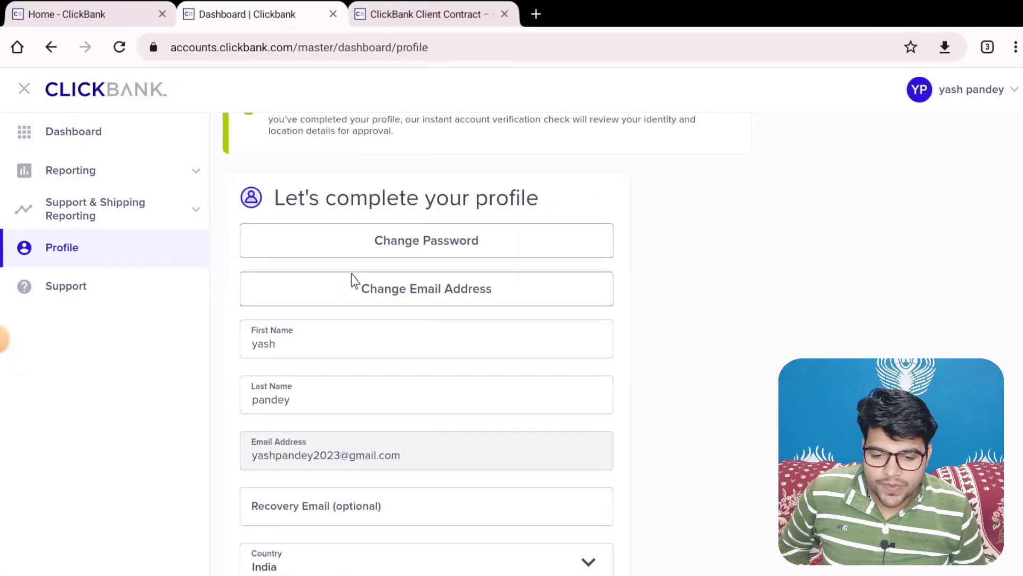
{"action": "scroll", "coordinate": [362, 240], "scroll_direction": "down", "scroll_amount": 2}
{"action": "key", "text": "Tab"}
{"action": "key", "text": "Tab"}
{"action": "key", "text": "Tab"}
{"action": "key", "text": "Tab"}
{"action": "key", "text": "Tab"}
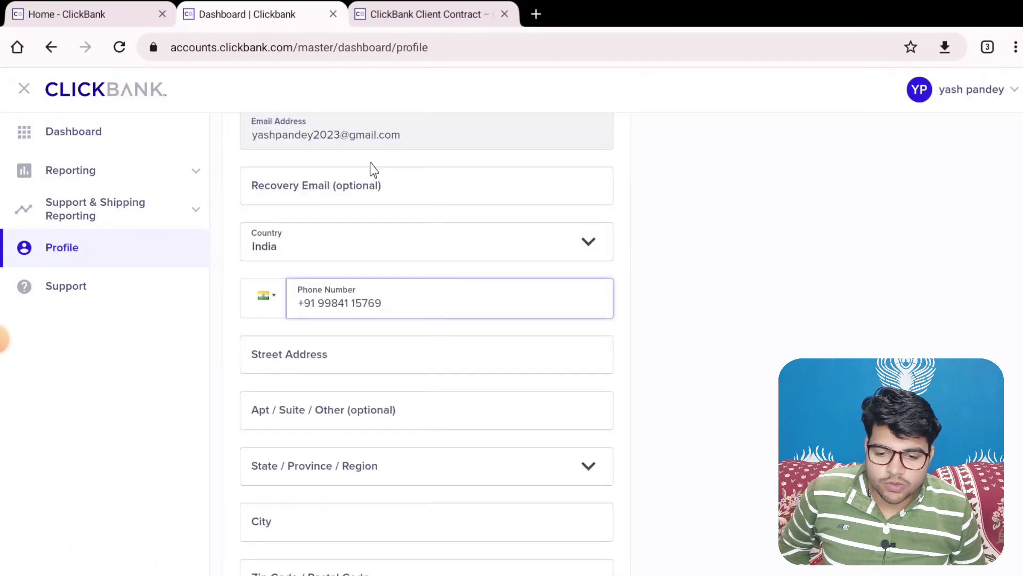
{"action": "scroll", "coordinate": [375, 214], "scroll_direction": "down", "scroll_amount": 2}
{"action": "key", "text": "Tab"}
{"action": "key", "text": "Tab"}
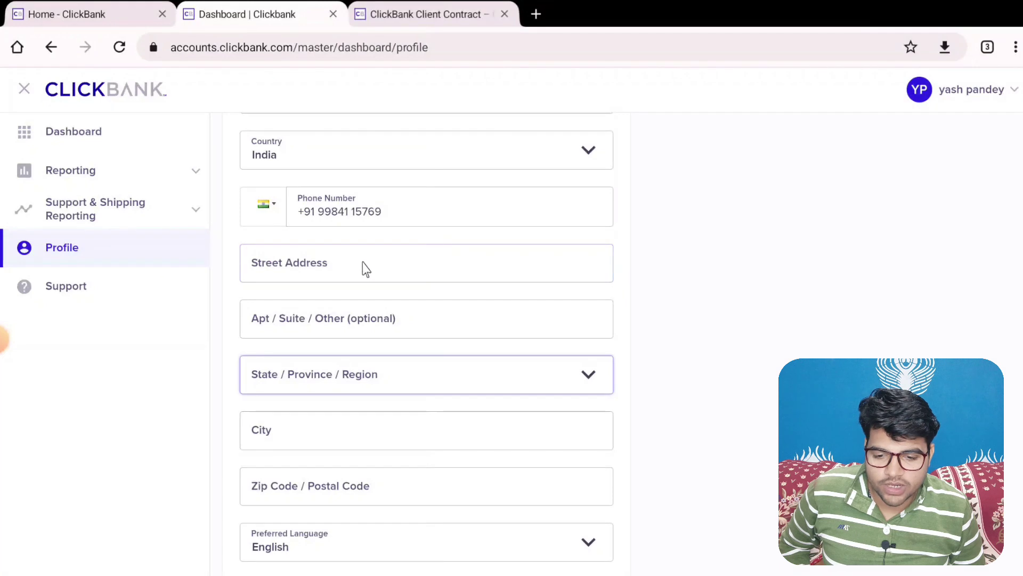
{"action": "scroll", "coordinate": [363, 266], "scroll_direction": "down", "scroll_amount": 5}
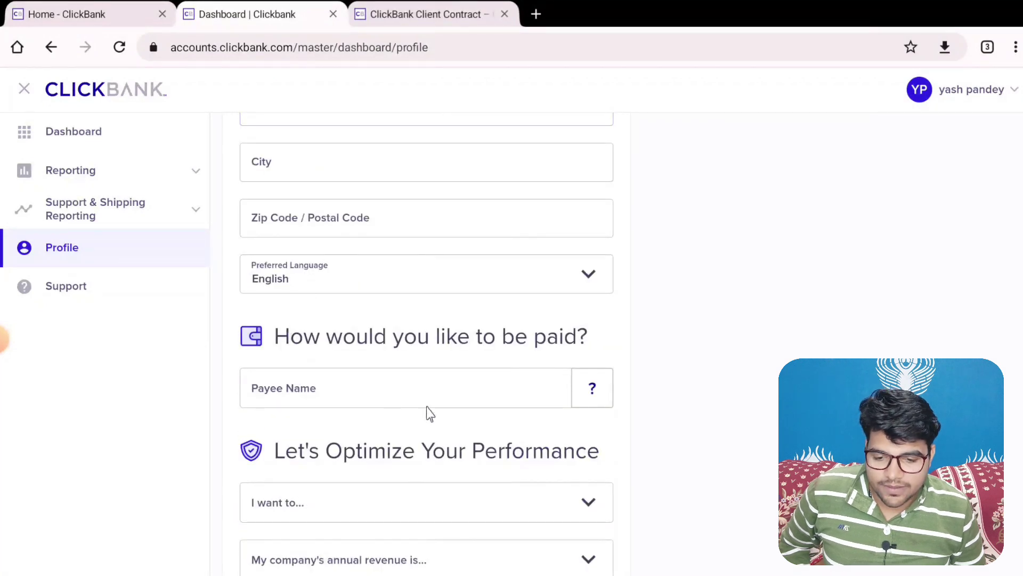
{"action": "key", "text": "Tab"}
{"action": "key", "text": "Tab"}
{"action": "key", "text": "Tab"}
{"action": "scroll", "coordinate": [389, 392], "scroll_direction": "down", "scroll_amount": 2}
{"action": "scroll", "coordinate": [377, 377], "scroll_direction": "up", "scroll_amount": 4}
{"action": "scroll", "coordinate": [310, 392], "scroll_direction": "down", "scroll_amount": 6}
{"action": "left_click", "coordinate": [261, 277]}
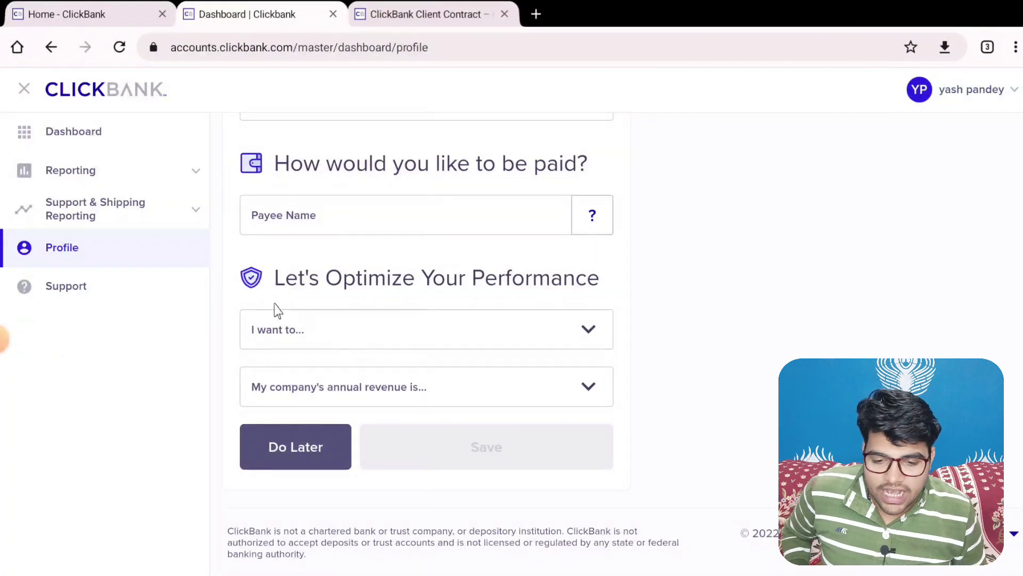
{"action": "scroll", "coordinate": [342, 302], "scroll_direction": "up", "scroll_amount": 10}
{"action": "scroll", "coordinate": [347, 300], "scroll_direction": "down", "scroll_amount": 2}
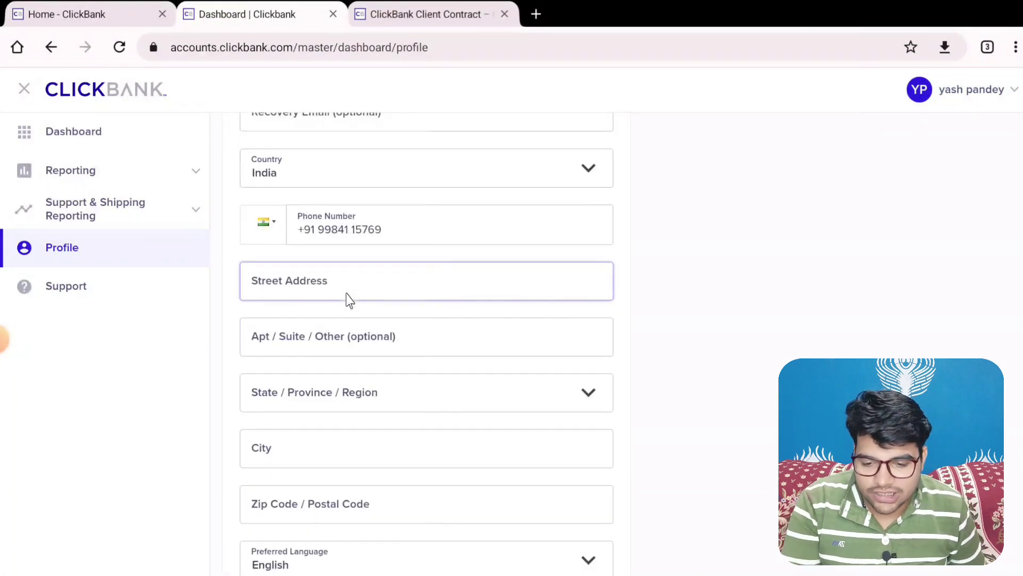
{"action": "scroll", "coordinate": [349, 298], "scroll_direction": "down", "scroll_amount": 2}
Fill the street address, city and postal code from the saved autofill entry, leaving Apt/Suite empty
{"action": "left_click", "coordinate": [383, 193]}
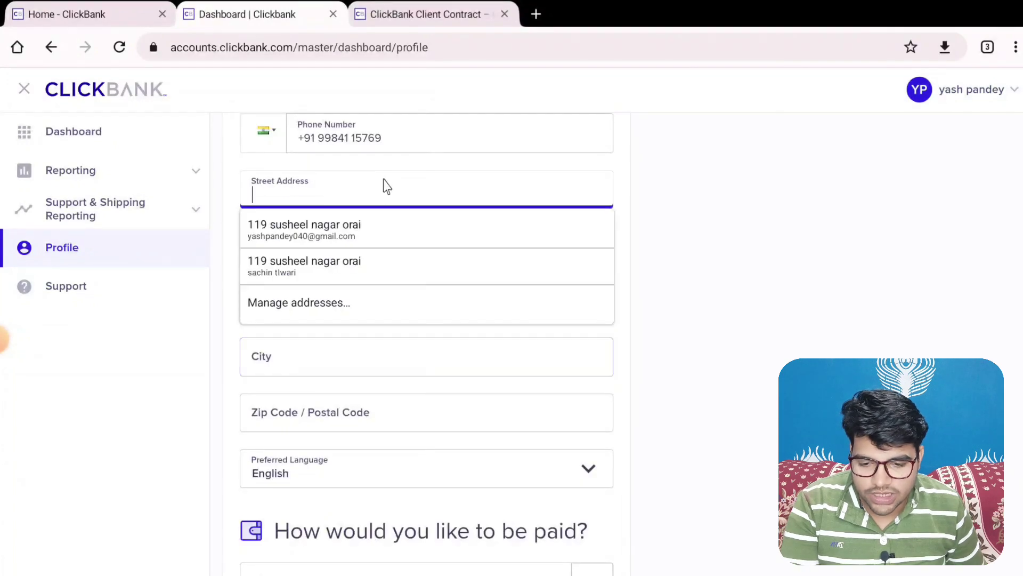
{"action": "left_click", "coordinate": [363, 235]}
{"action": "scroll", "coordinate": [402, 220], "scroll_direction": "down", "scroll_amount": 2}
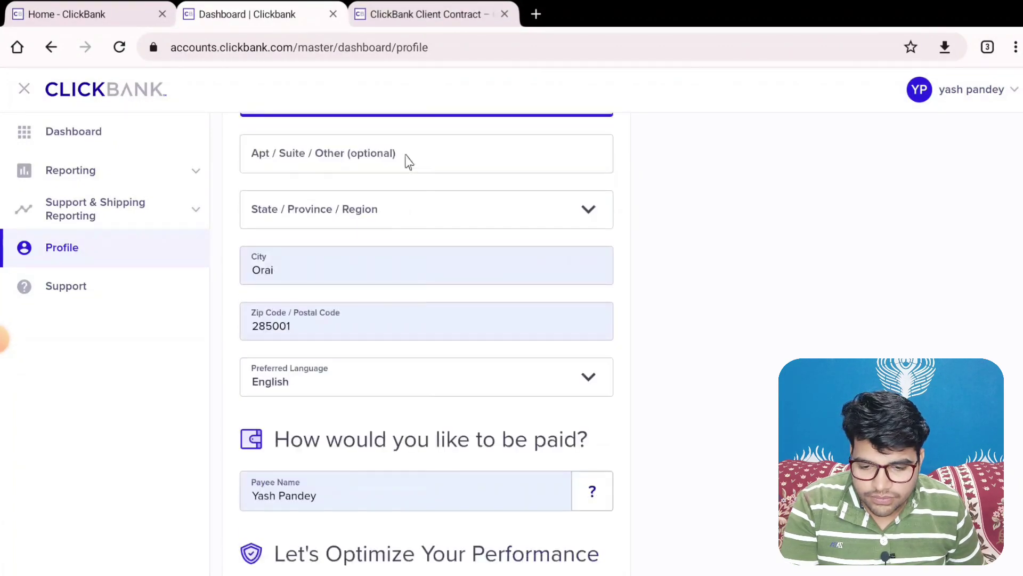
{"action": "left_click", "coordinate": [409, 162]}
{"action": "left_click", "coordinate": [395, 204]}
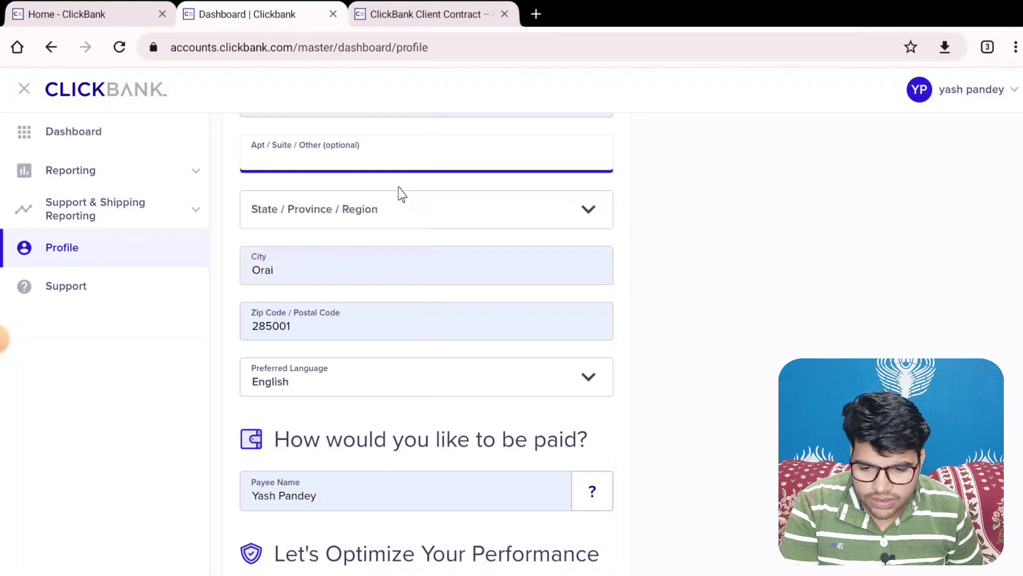
{"action": "scroll", "coordinate": [400, 194], "scroll_direction": "up", "scroll_amount": 3}
{"action": "scroll", "coordinate": [379, 291], "scroll_direction": "down", "scroll_amount": 1}
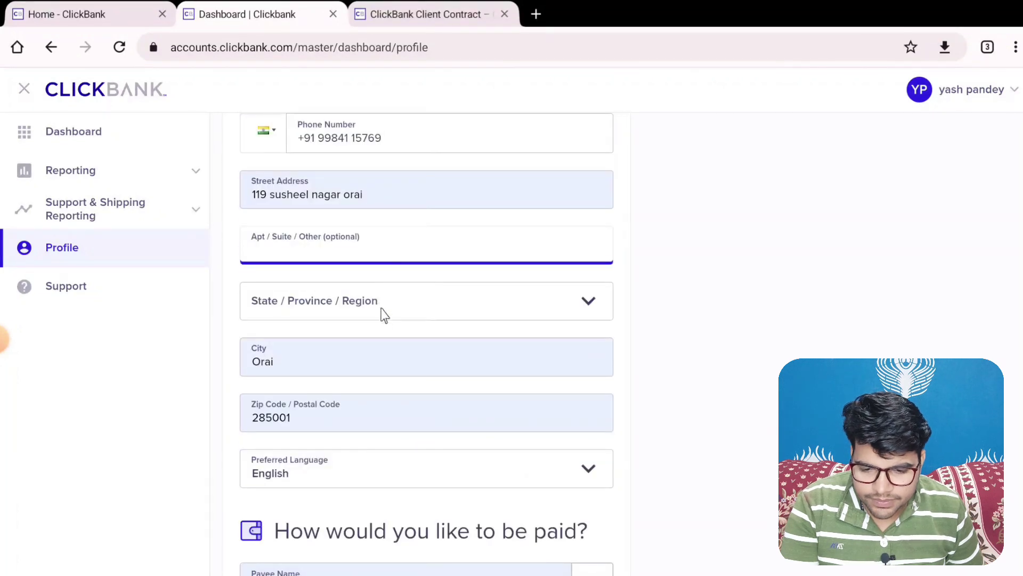
{"action": "scroll", "coordinate": [383, 302], "scroll_direction": "down", "scroll_amount": 1}
Choose the state from the State/Province list and scroll to the form buttons
{"action": "left_click", "coordinate": [396, 268]}
{"action": "scroll", "coordinate": [385, 309], "scroll_direction": "down", "scroll_amount": 10}
{"action": "scroll", "coordinate": [343, 395], "scroll_direction": "down", "scroll_amount": 5}
{"action": "left_click", "coordinate": [258, 492]}
{"action": "scroll", "coordinate": [352, 349], "scroll_direction": "down", "scroll_amount": 2}
{"action": "scroll", "coordinate": [349, 267], "scroll_direction": "down", "scroll_amount": 3}
{"action": "scroll", "coordinate": [427, 211], "scroll_direction": "down", "scroll_amount": 2}
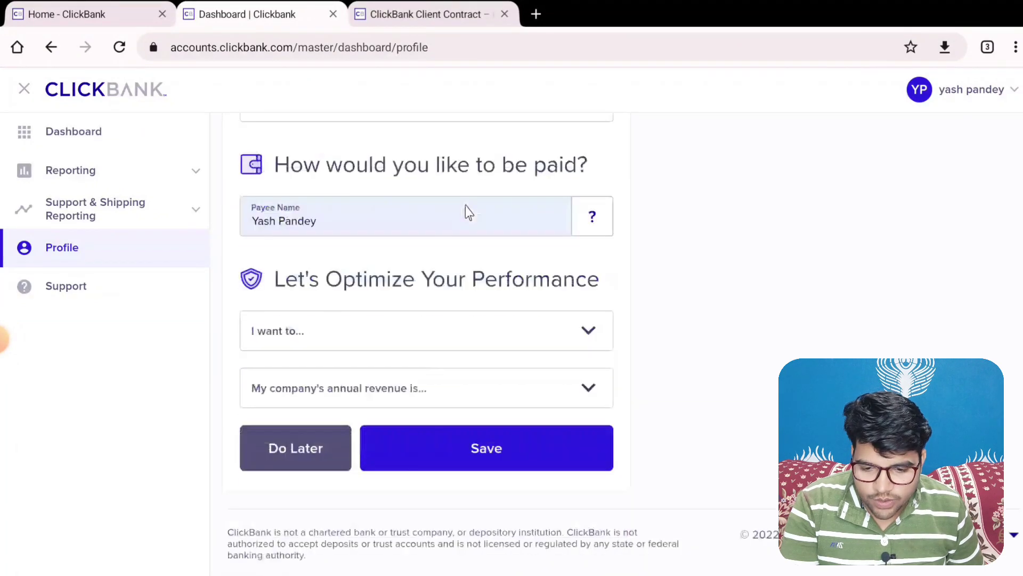
Set 'I want to...' to Promote products as an affiliate, revenue $25K - $100K, and save
{"action": "left_click", "coordinate": [383, 331]}
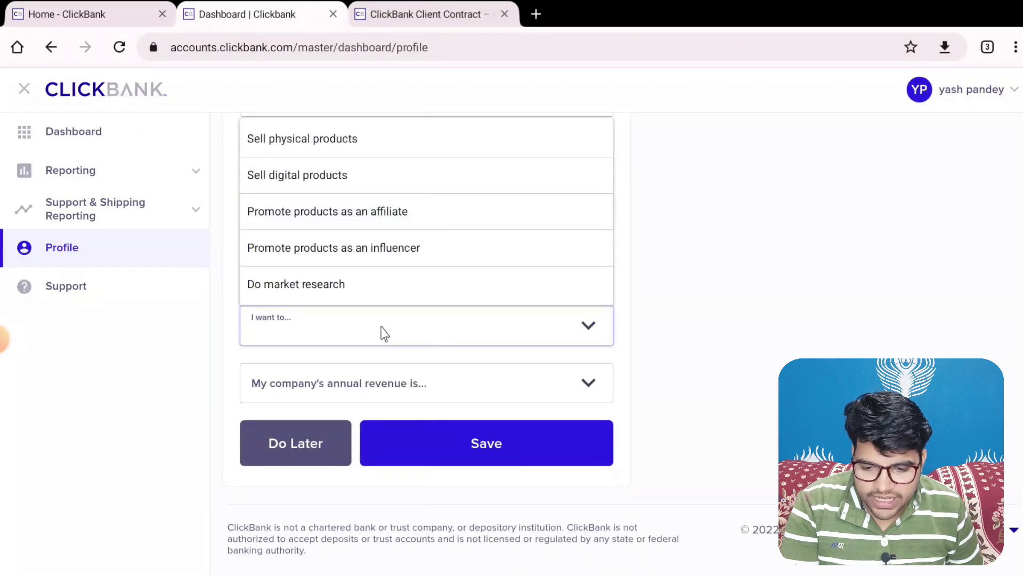
{"action": "left_click", "coordinate": [716, 342]}
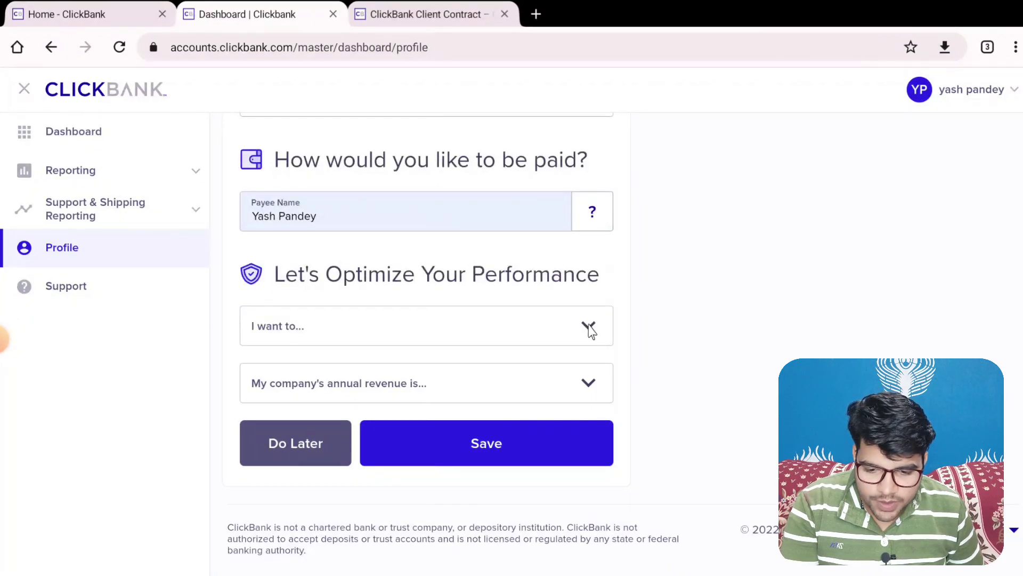
{"action": "left_click", "coordinate": [590, 327]}
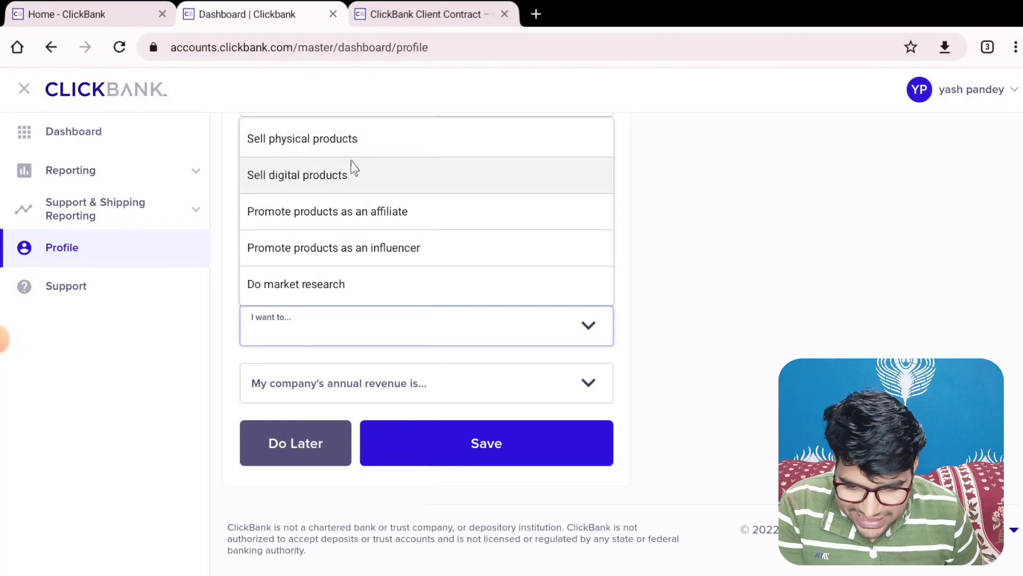
{"action": "left_click", "coordinate": [367, 218]}
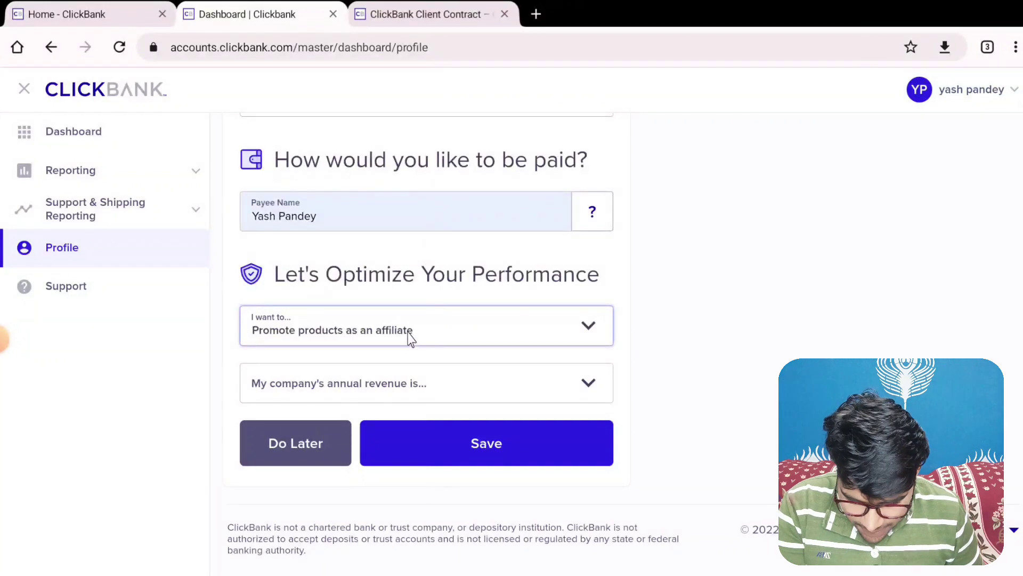
{"action": "left_click", "coordinate": [373, 394]}
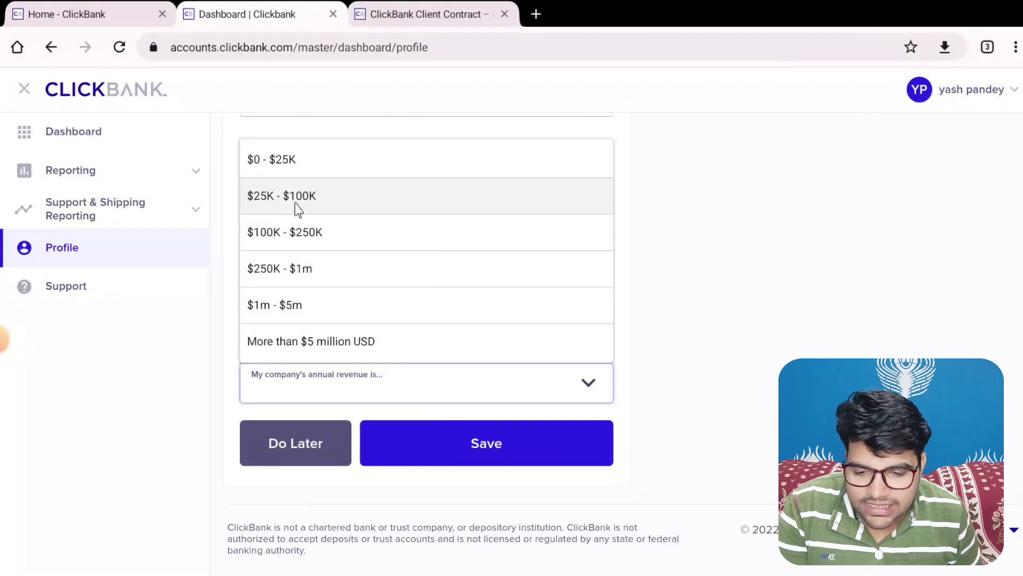
{"action": "left_click", "coordinate": [359, 205]}
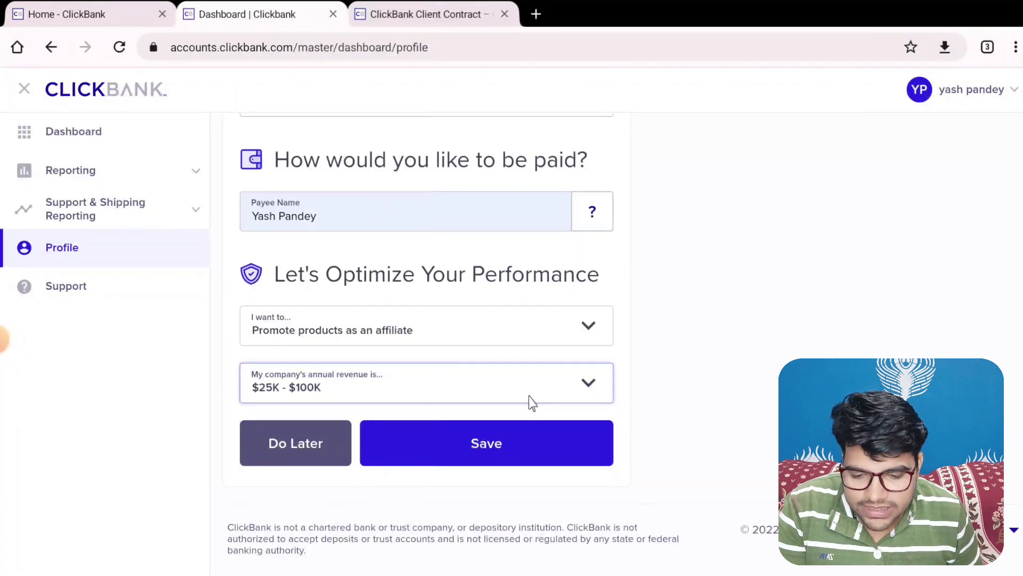
{"action": "left_click", "coordinate": [492, 449]}
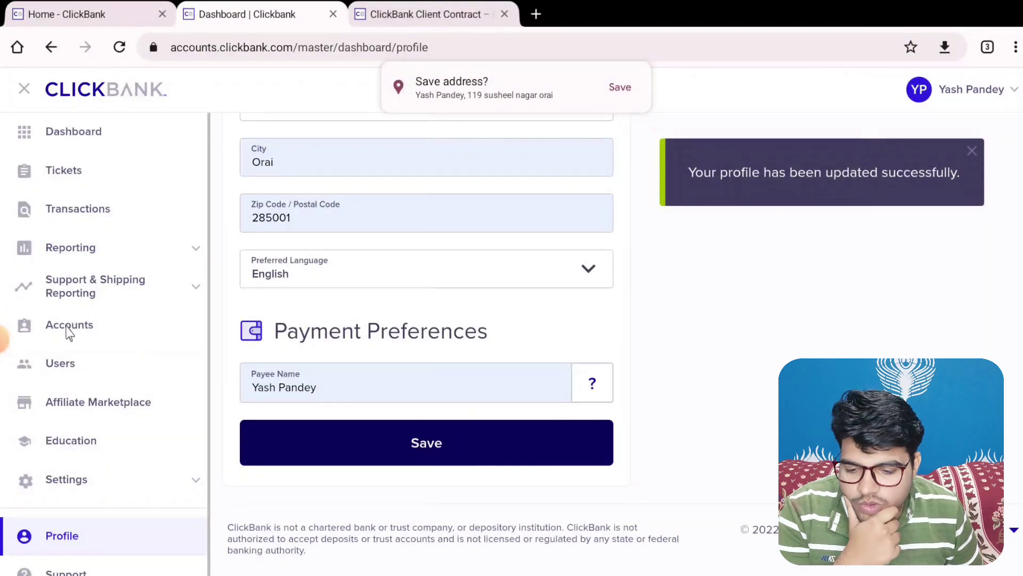
From Accounts, choose Create My Account Nickname and open the Create a Nickname form
{"action": "left_click", "coordinate": [57, 406]}
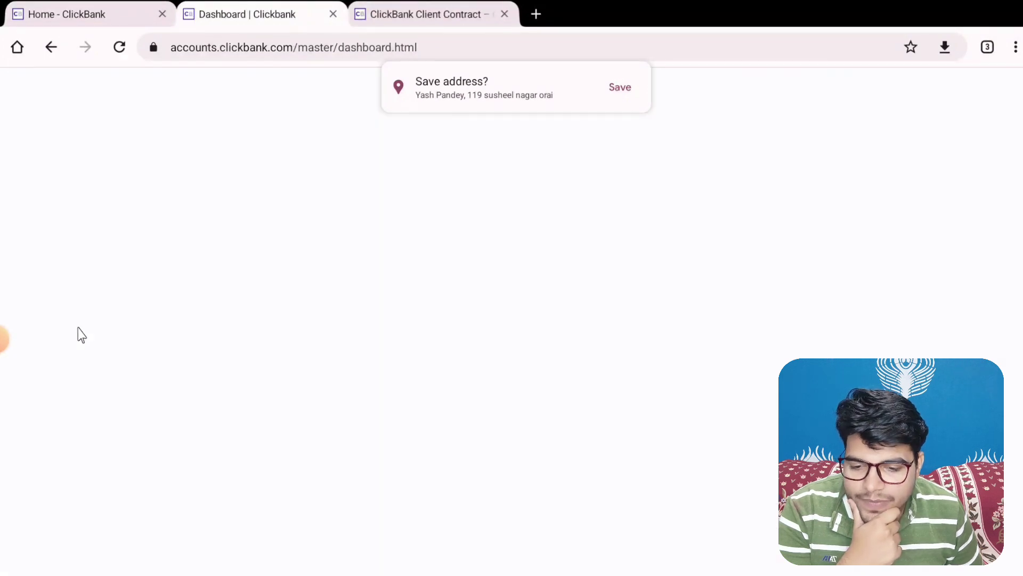
{"action": "scroll", "coordinate": [450, 237], "scroll_direction": "down", "scroll_amount": 5}
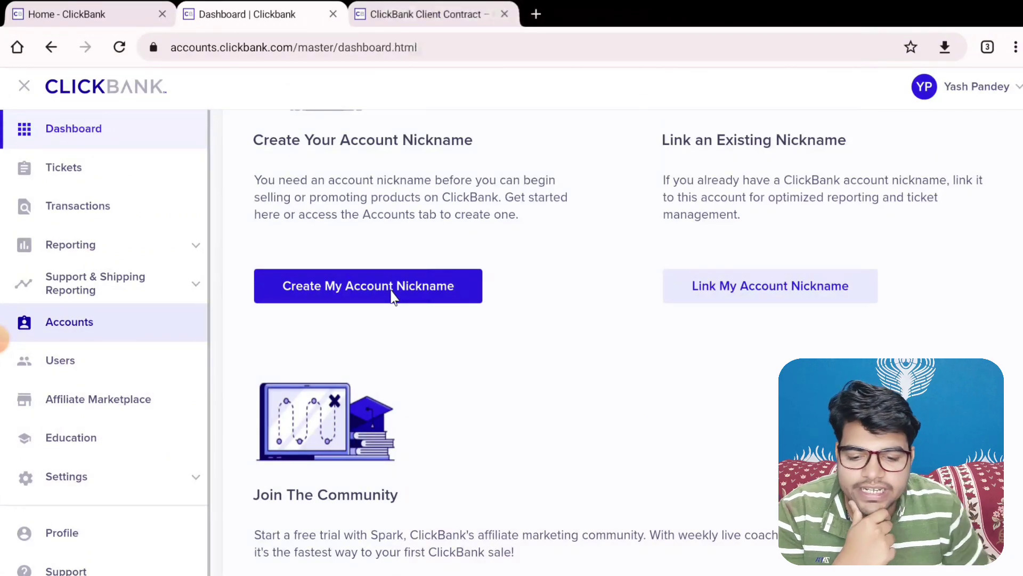
{"action": "left_click", "coordinate": [403, 304]}
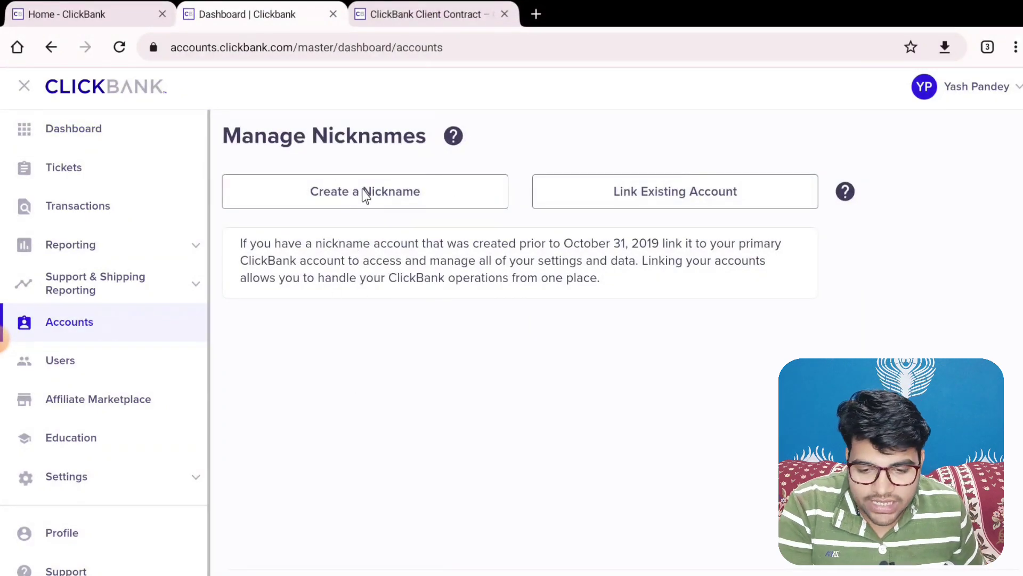
{"action": "left_click", "coordinate": [364, 195]}
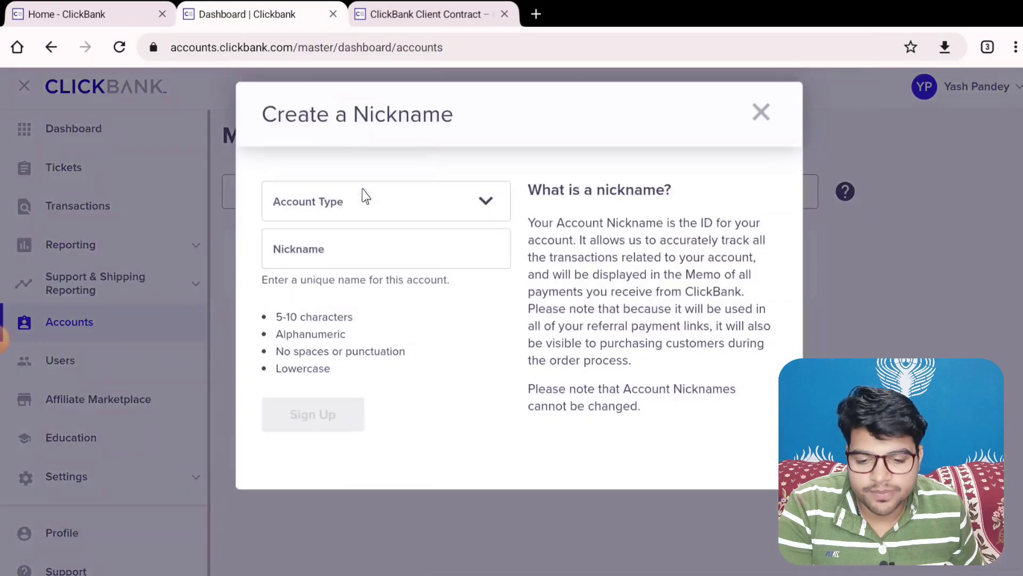
Sign up for an Affiliate-type account under a new, available nickname
{"action": "left_click", "coordinate": [453, 212]}
{"action": "left_click", "coordinate": [322, 287]}
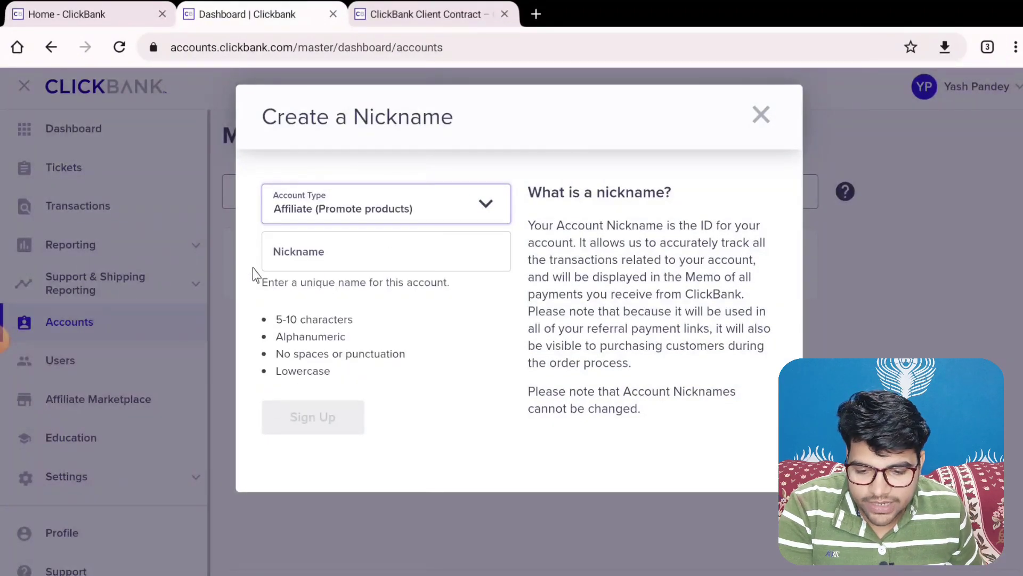
{"action": "left_click", "coordinate": [374, 261]}
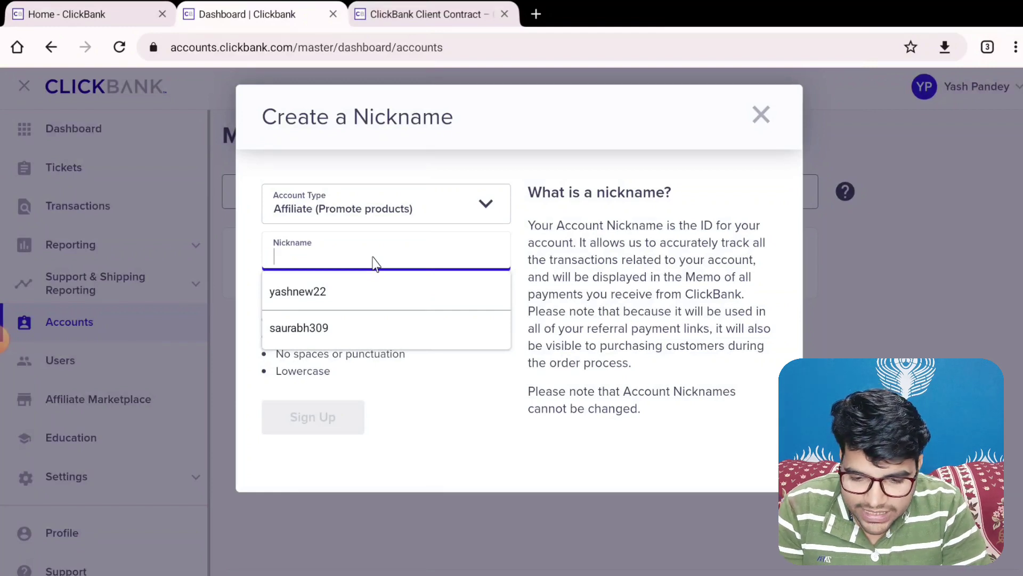
{"action": "type", "text": "yash2023"}
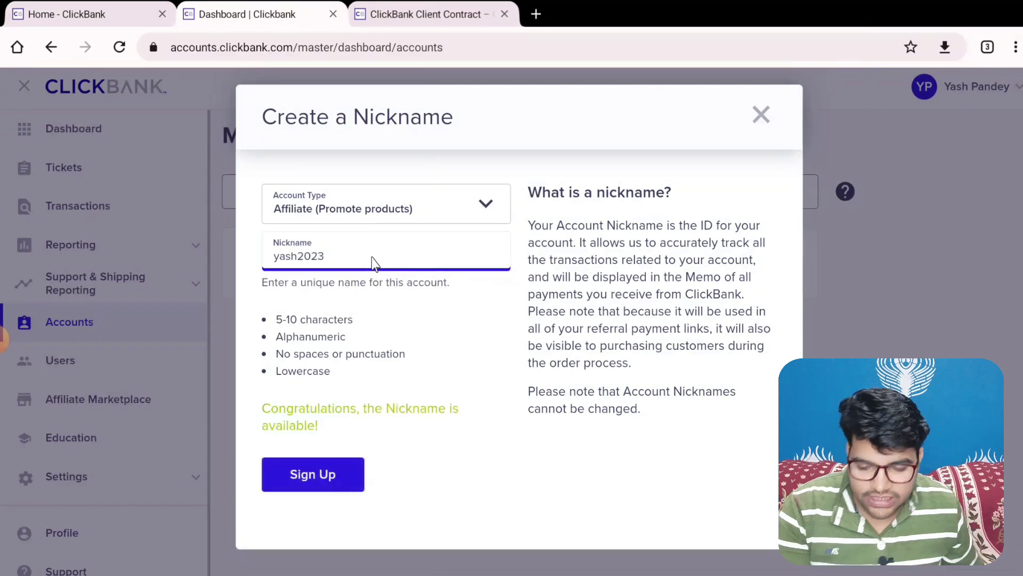
{"action": "left_click", "coordinate": [346, 473]}
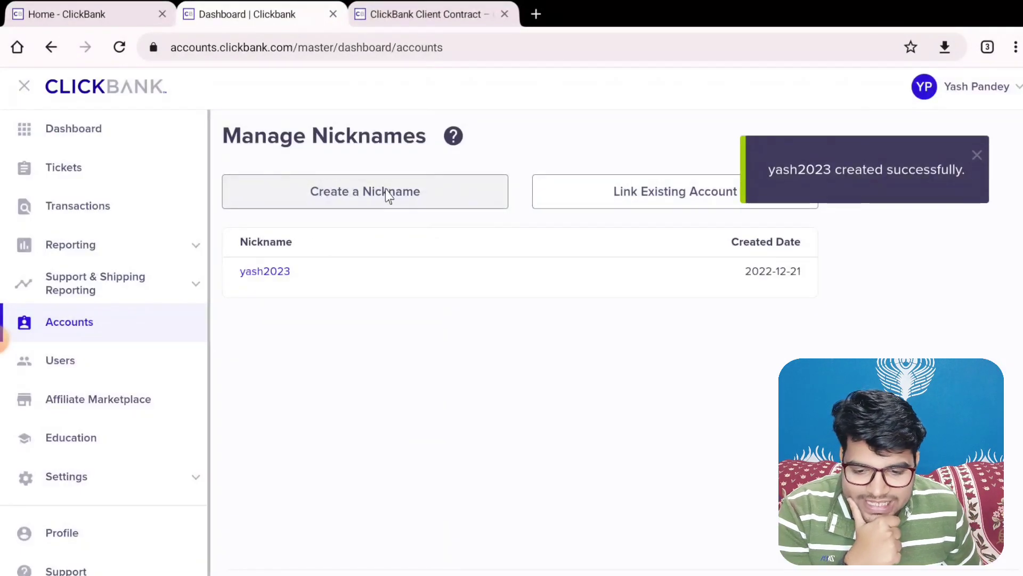
Open the new nickname's account home and look over its welcome message and sales snapshots
{"action": "left_click", "coordinate": [269, 273]}
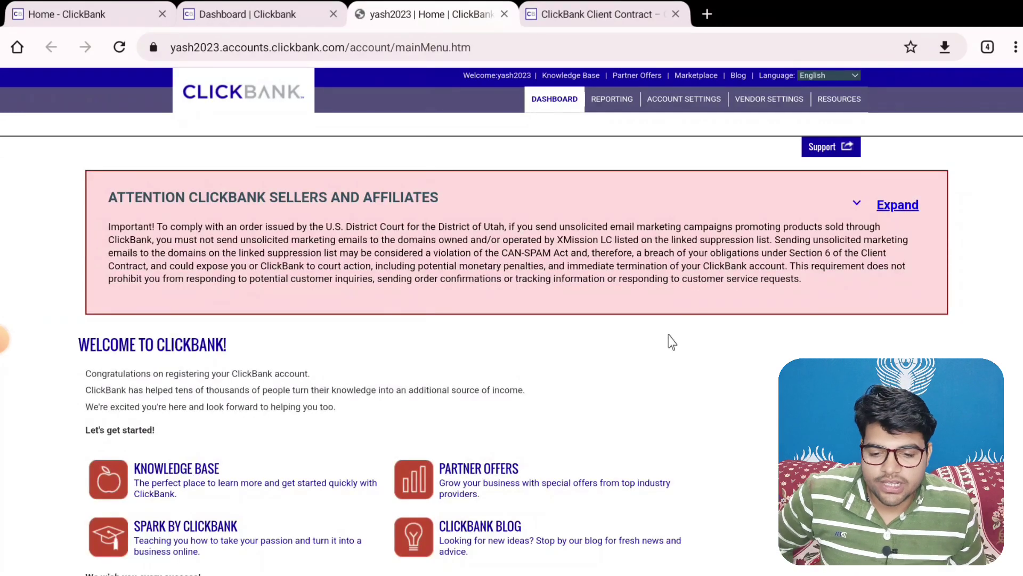
{"action": "scroll", "coordinate": [540, 255], "scroll_direction": "down", "scroll_amount": 9}
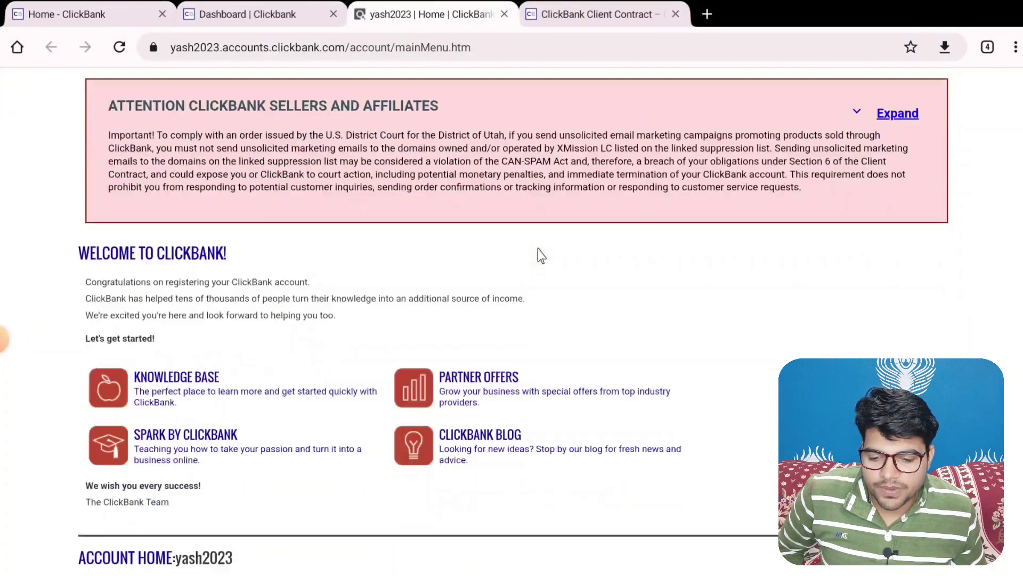
{"action": "scroll", "coordinate": [536, 249], "scroll_direction": "down", "scroll_amount": 3}
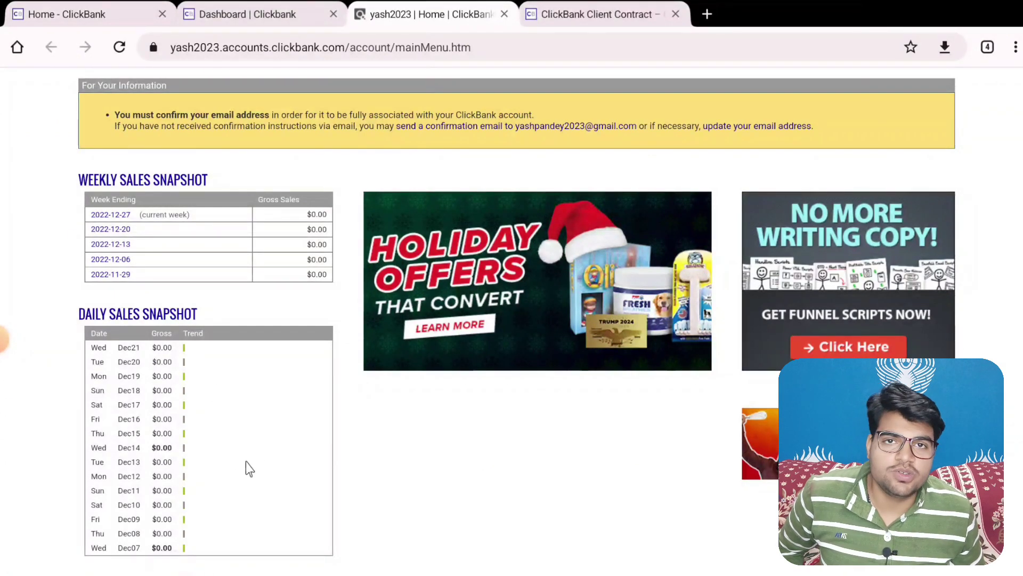
{"action": "scroll", "coordinate": [247, 468], "scroll_direction": "down", "scroll_amount": 6}
{"action": "scroll", "coordinate": [342, 410], "scroll_direction": "up", "scroll_amount": 15}
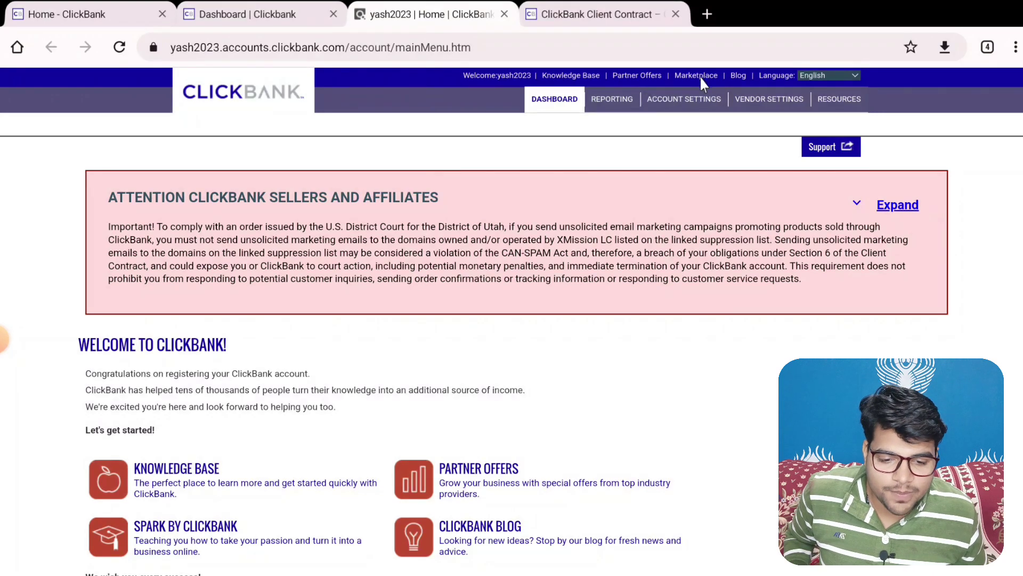
{"action": "scroll", "coordinate": [699, 76], "scroll_direction": "up", "scroll_amount": 3}
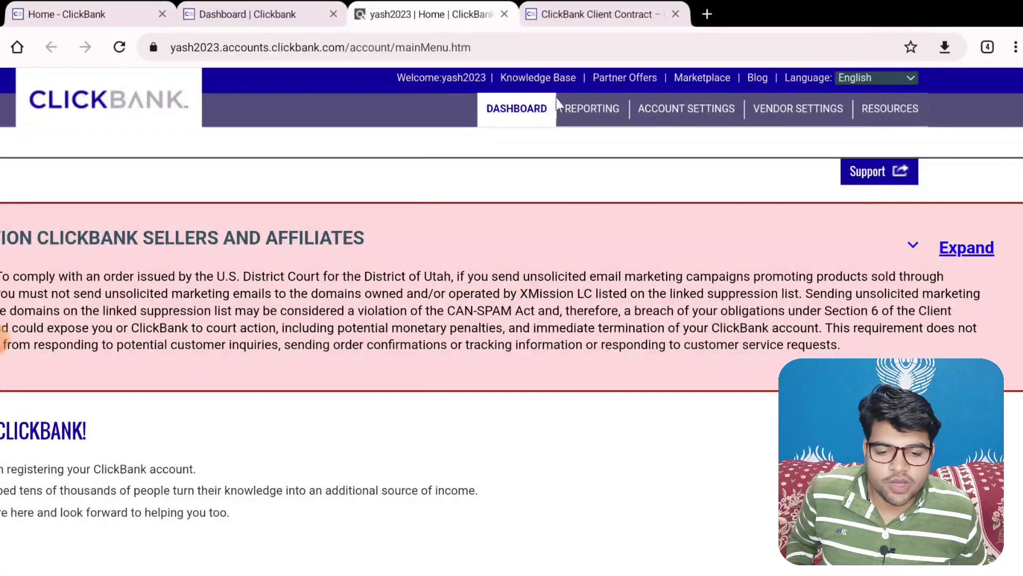
{"action": "left_click", "coordinate": [702, 105]}
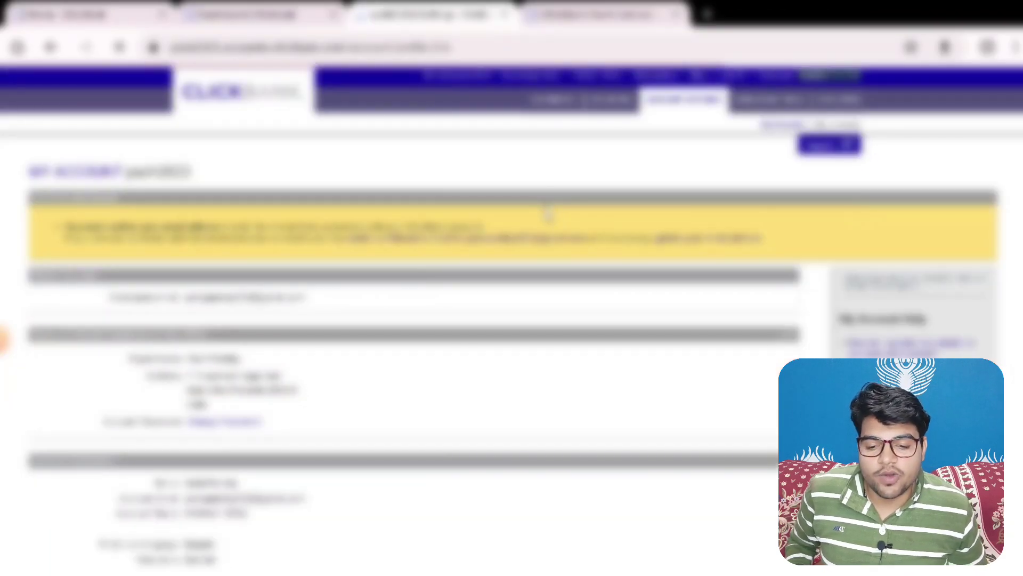
{"action": "scroll", "coordinate": [546, 215], "scroll_direction": "down", "scroll_amount": 2}
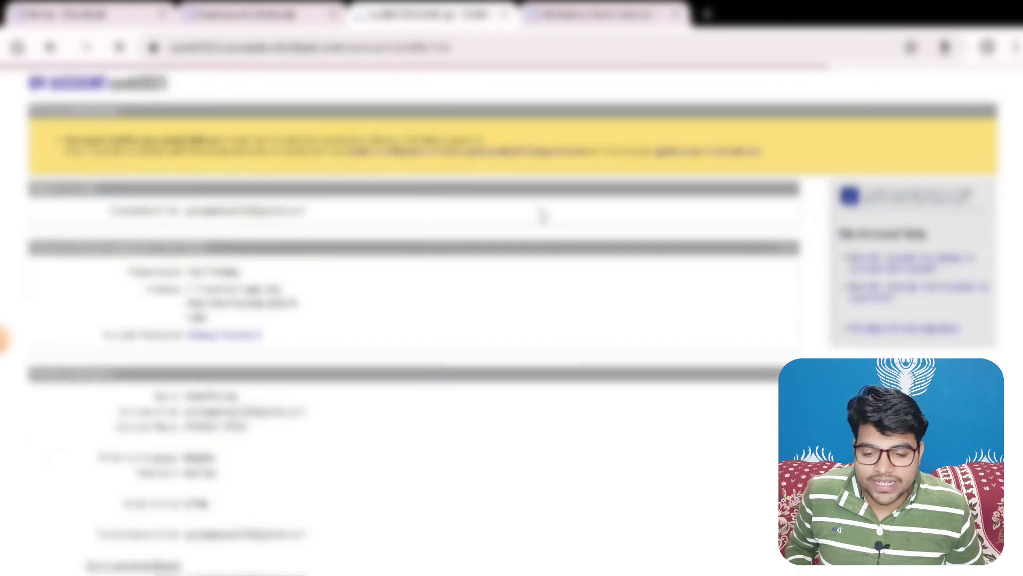
{"action": "scroll", "coordinate": [542, 216], "scroll_direction": "down", "scroll_amount": 5}
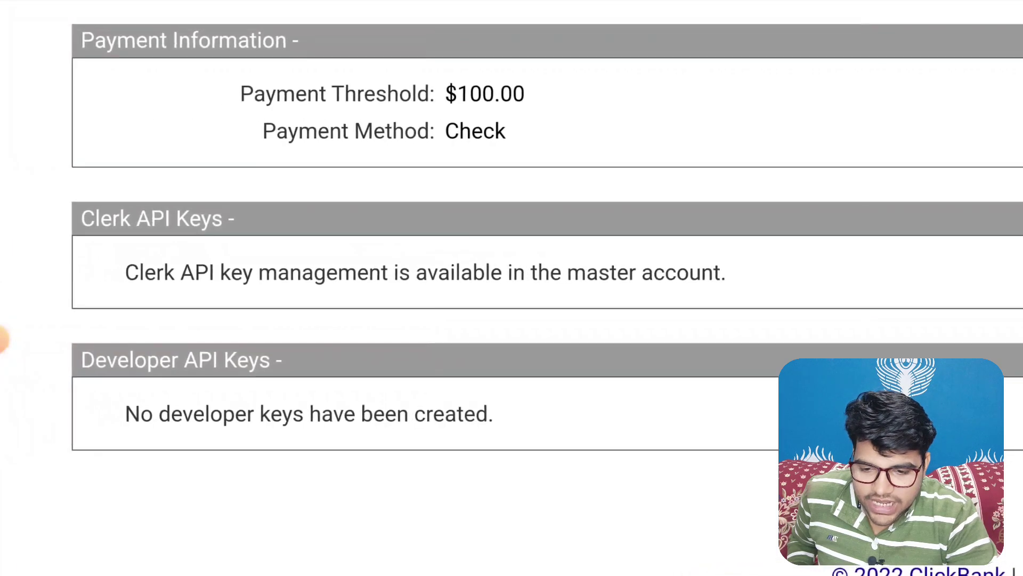
{"action": "scroll", "coordinate": [512, 266], "scroll_direction": "down", "scroll_amount": 1}
{"action": "scroll", "coordinate": [526, 230], "scroll_direction": "up", "scroll_amount": 1}
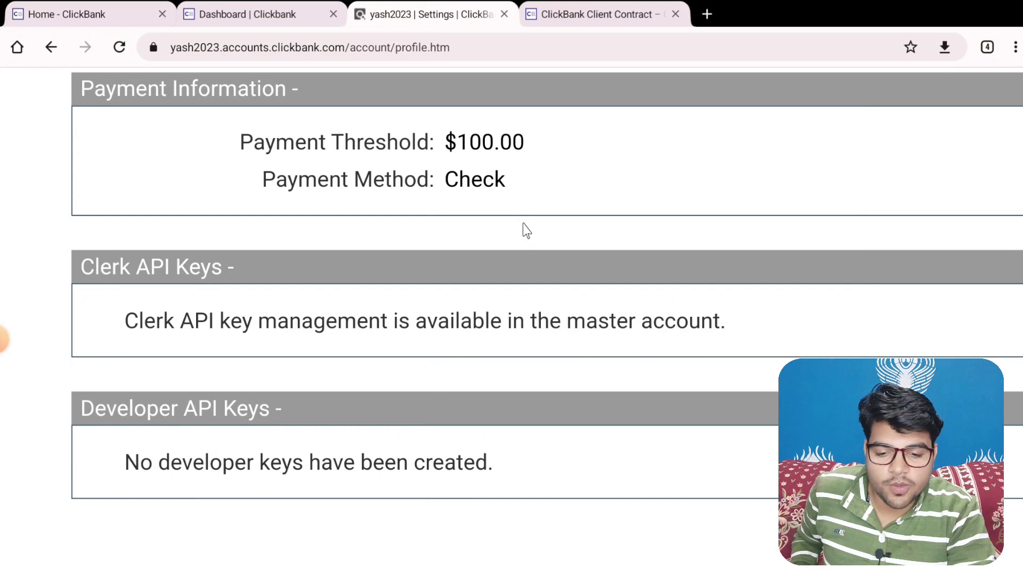
{"action": "scroll", "coordinate": [526, 230], "scroll_direction": "right", "scroll_amount": 10}
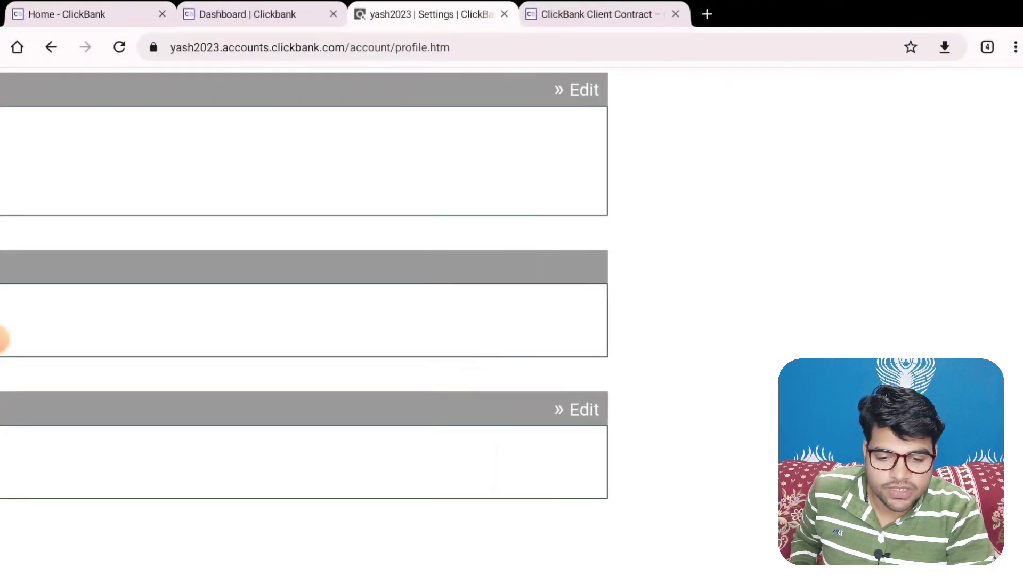
Edit payment information to a $10.00 threshold paid by Direct Deposit
{"action": "left_click", "coordinate": [614, 88]}
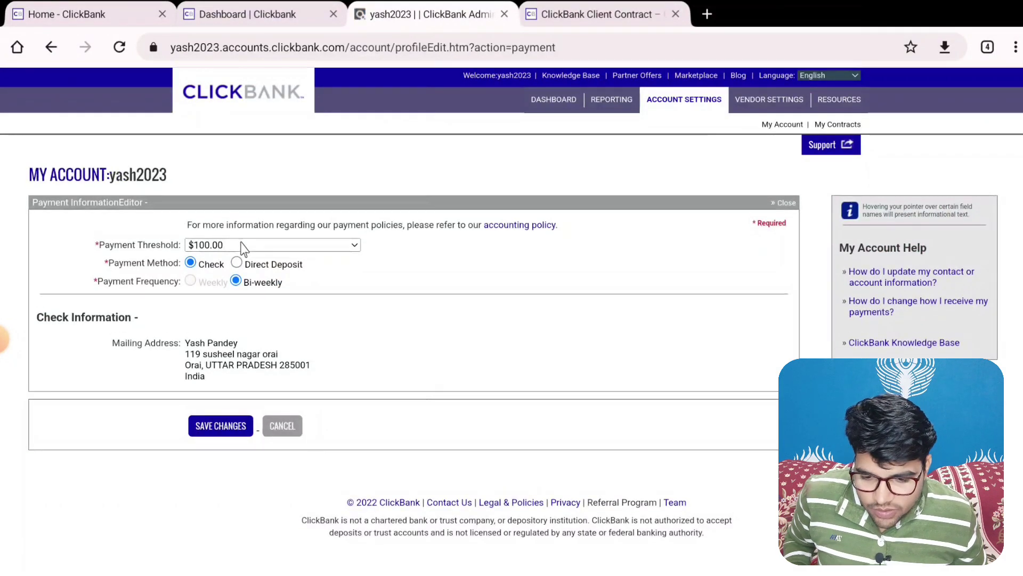
{"action": "left_click", "coordinate": [239, 245]}
{"action": "scroll", "coordinate": [239, 283], "scroll_direction": "up", "scroll_amount": 2}
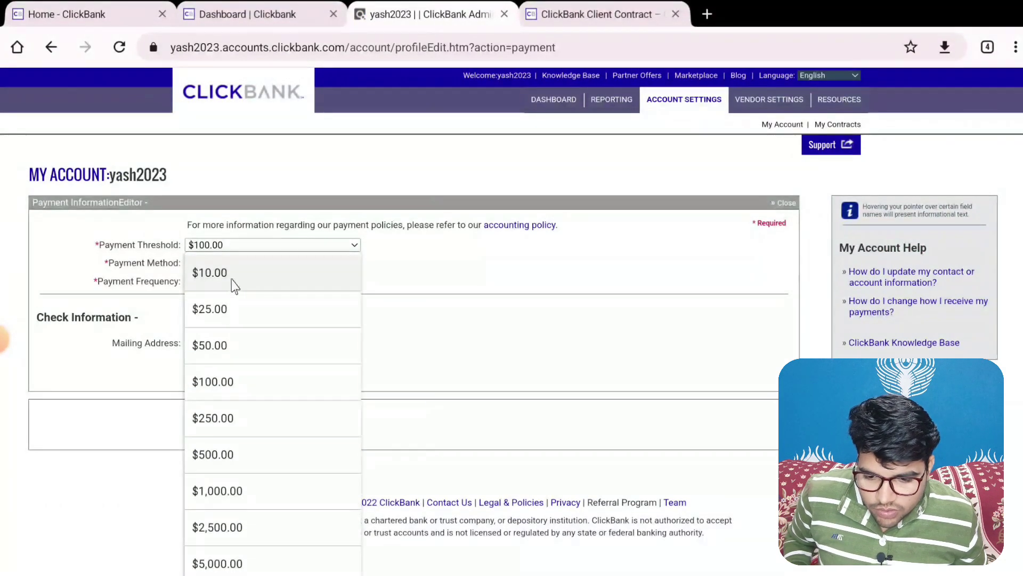
{"action": "left_click", "coordinate": [208, 282]}
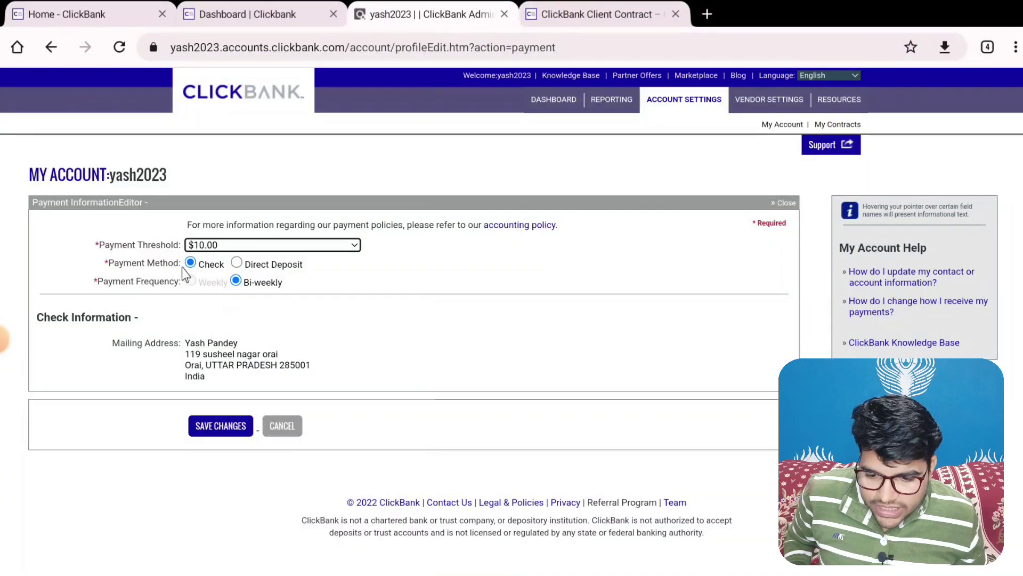
{"action": "left_click", "coordinate": [236, 262]}
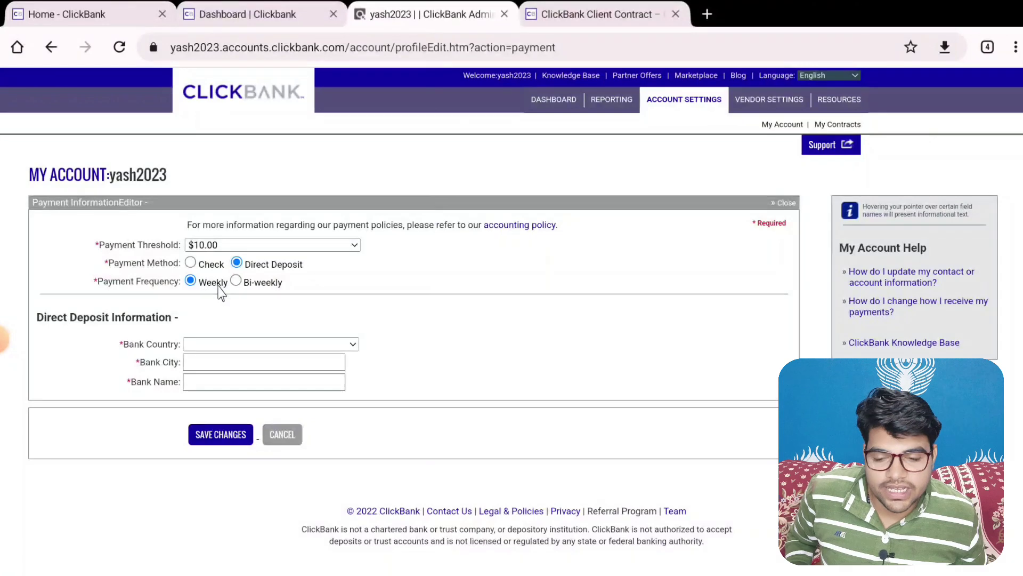
Choose INDIA as the bank country with INR currency, then review the bank detail fields
{"action": "left_click", "coordinate": [213, 344]}
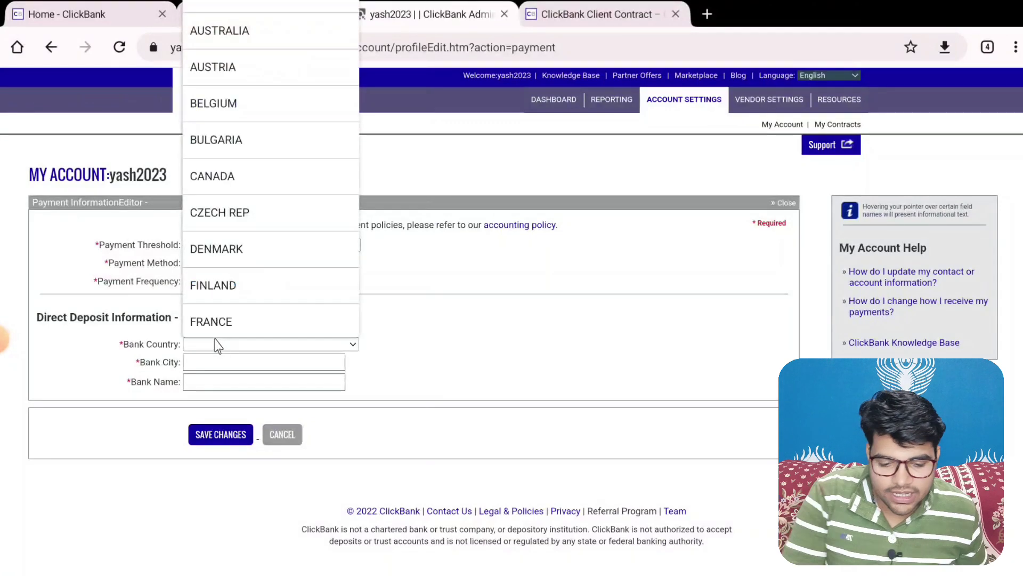
{"action": "key", "text": "i"}
{"action": "left_click", "coordinate": [242, 36]}
{"action": "scroll", "coordinate": [241, 410], "scroll_direction": "down", "scroll_amount": 1}
{"action": "left_click", "coordinate": [262, 317]}
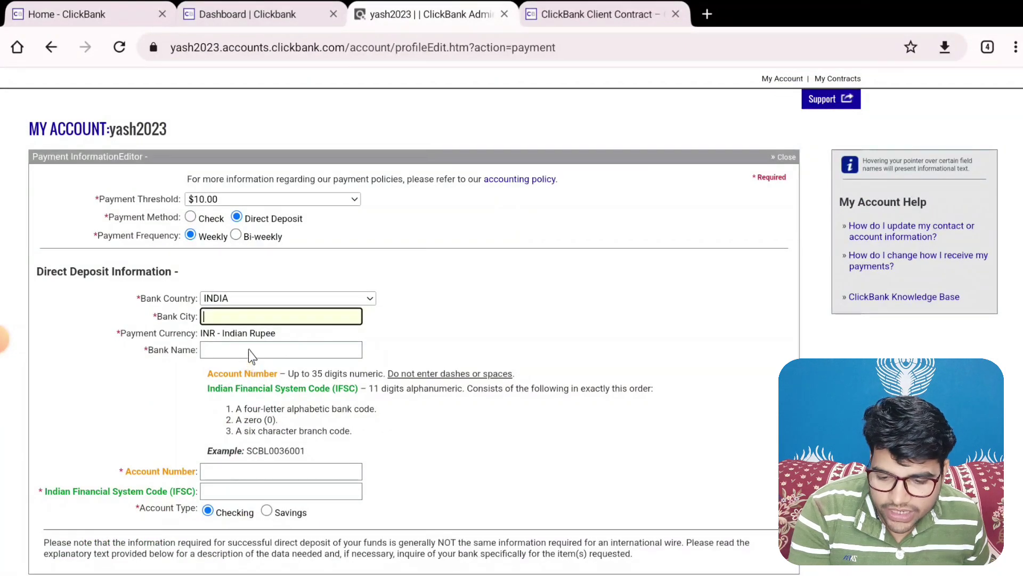
{"action": "scroll", "coordinate": [251, 355], "scroll_direction": "down", "scroll_amount": 2}
{"action": "scroll", "coordinate": [329, 405], "scroll_direction": "down", "scroll_amount": 1}
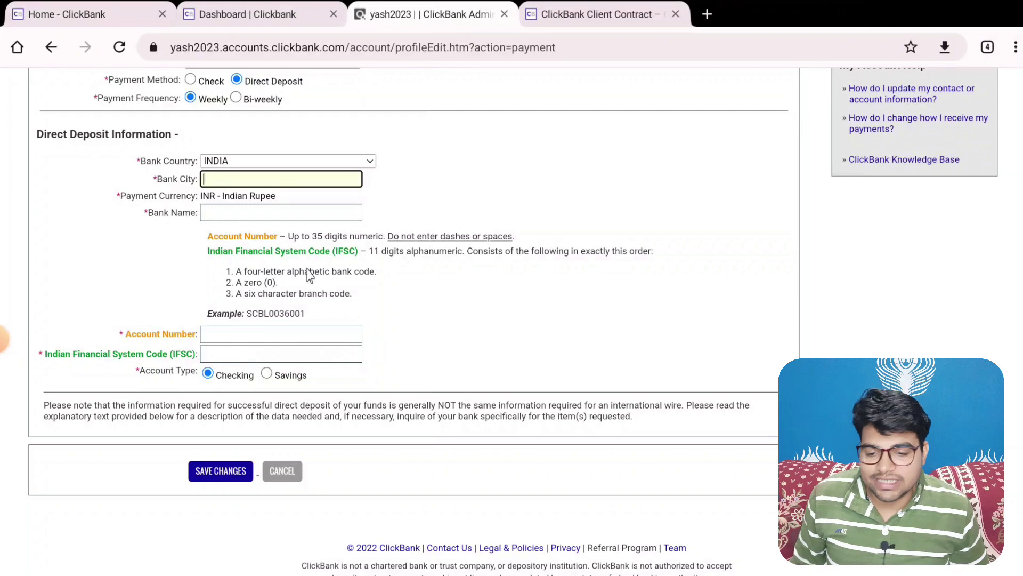
{"action": "scroll", "coordinate": [303, 287], "scroll_direction": "up", "scroll_amount": 3}
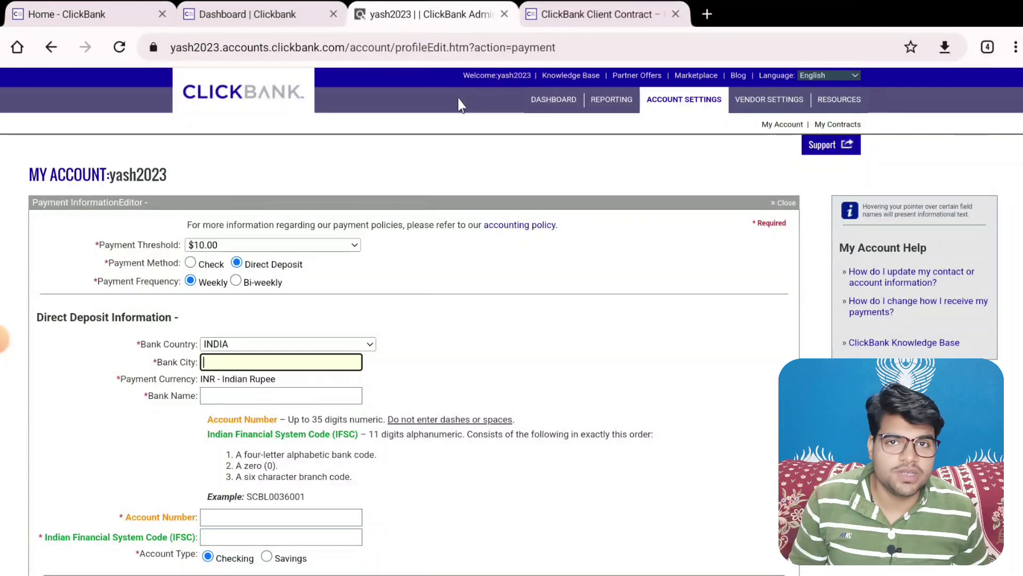
{"action": "scroll", "coordinate": [358, 216], "scroll_direction": "down", "scroll_amount": 2}
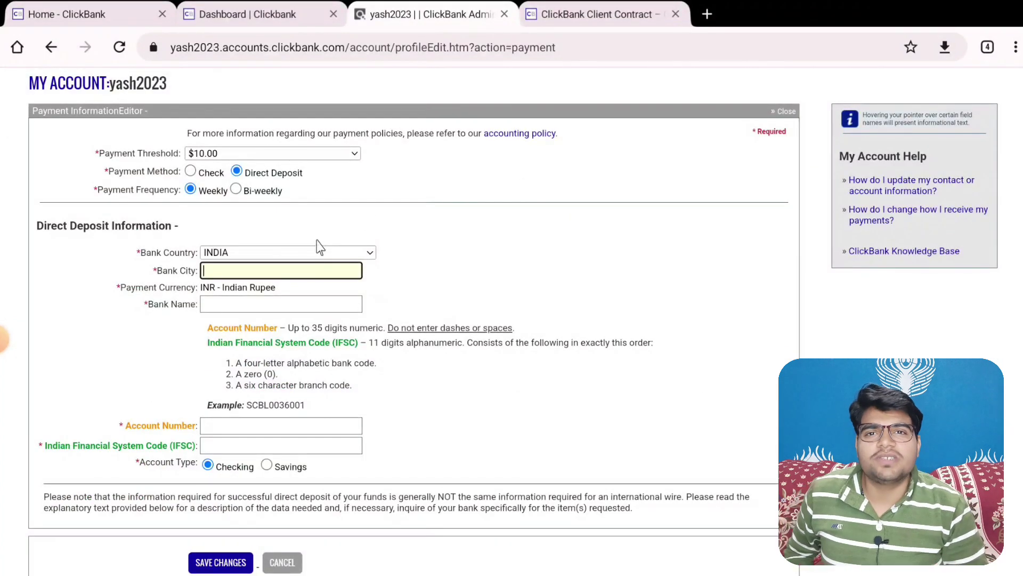
{"action": "scroll", "coordinate": [330, 245], "scroll_direction": "down", "scroll_amount": 2}
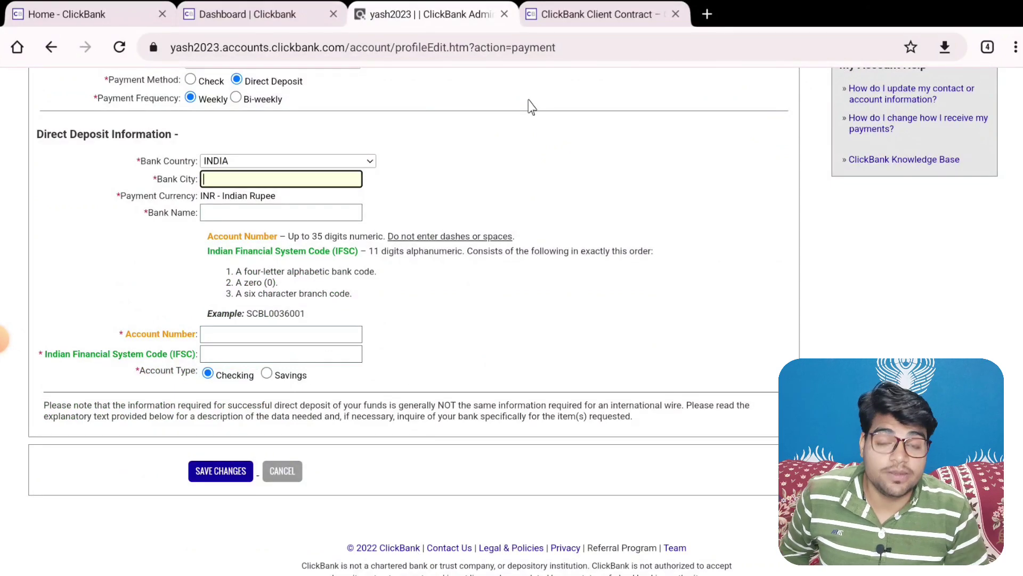
{"action": "scroll", "coordinate": [461, 223], "scroll_direction": "up", "scroll_amount": 4}
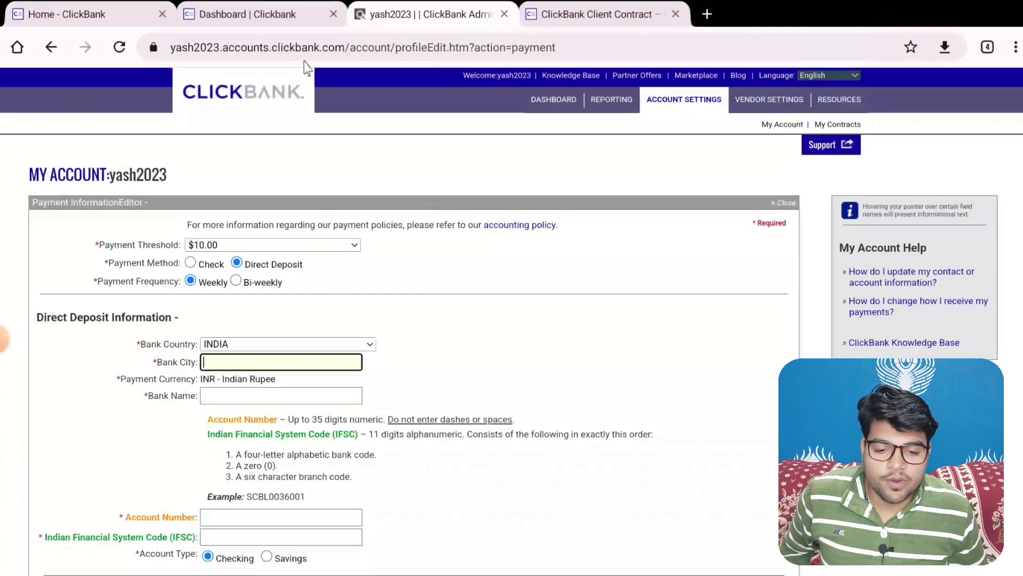
Return to the account dashboard and go to the Affiliate Marketplace with its product categories
{"action": "left_click", "coordinate": [555, 99]}
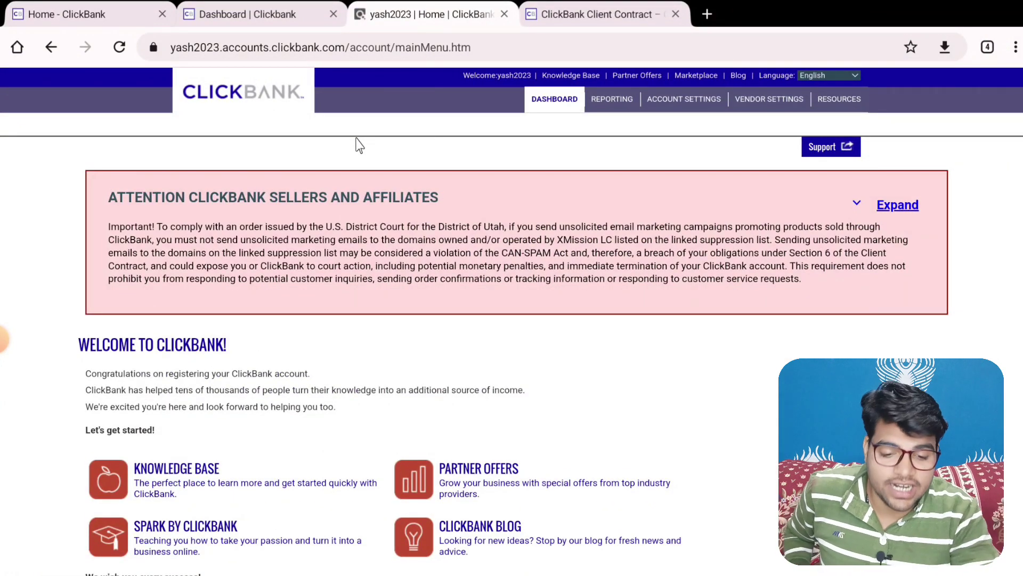
{"action": "scroll", "coordinate": [356, 143], "scroll_direction": "up", "scroll_amount": 3}
{"action": "scroll", "coordinate": [2, 337], "scroll_direction": "up", "scroll_amount": 2}
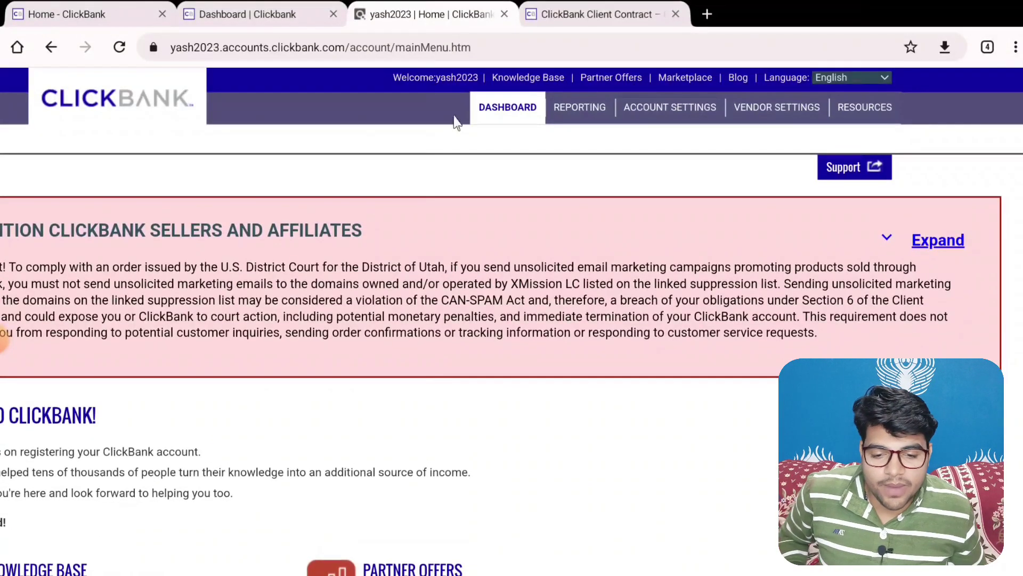
{"action": "left_click", "coordinate": [681, 79]}
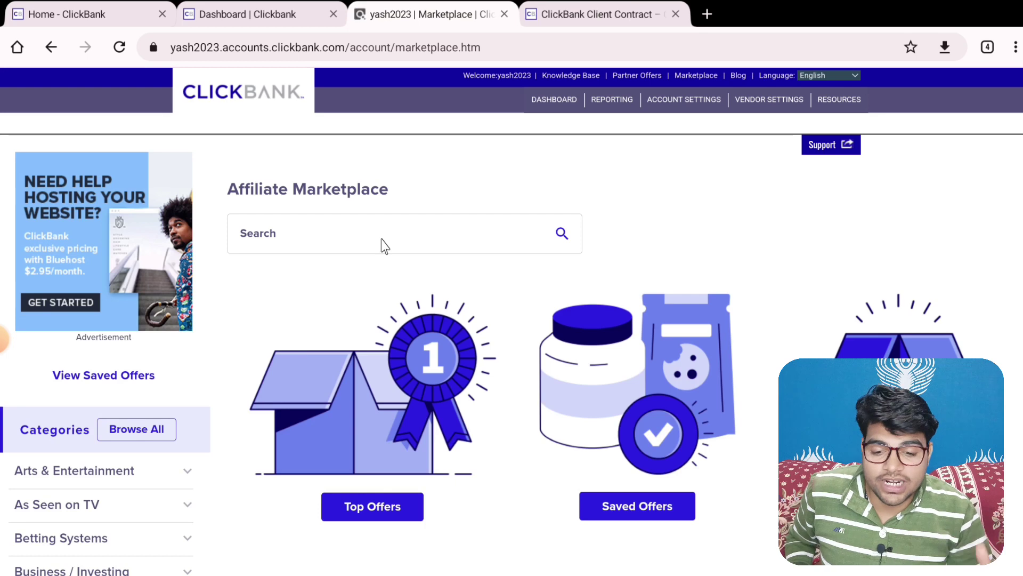
{"action": "scroll", "coordinate": [426, 296], "scroll_direction": "down", "scroll_amount": 2}
{"action": "scroll", "coordinate": [426, 296], "scroll_direction": "up", "scroll_amount": 2}
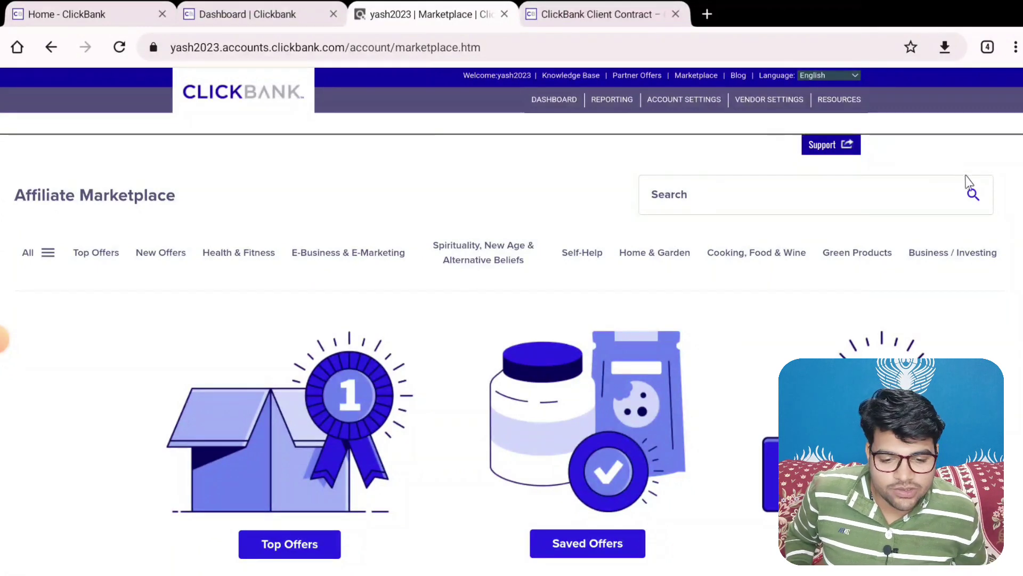
List all offers with an empty search and sort them by Gravity: High-Low
{"action": "left_click", "coordinate": [973, 195]}
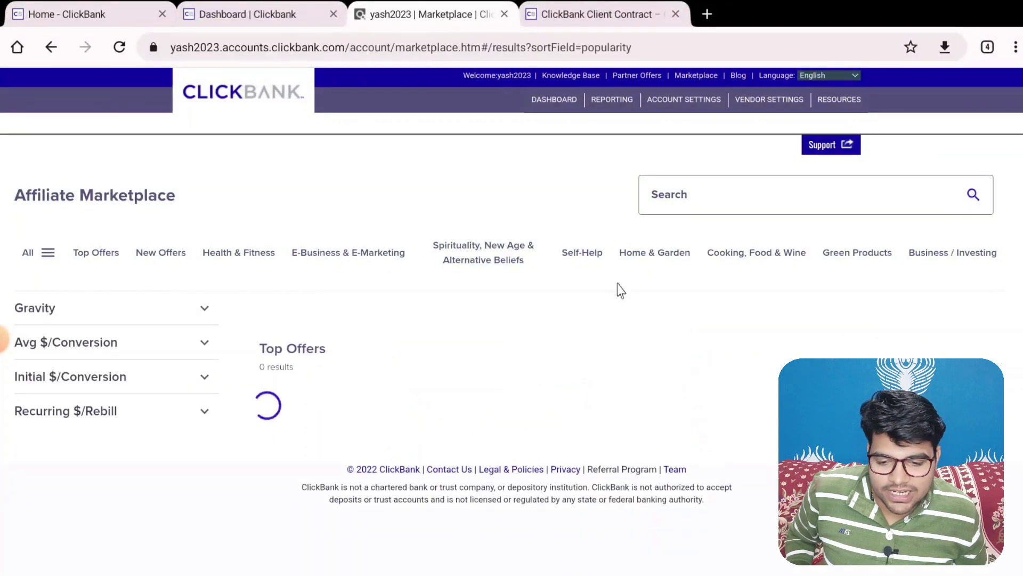
{"action": "scroll", "coordinate": [329, 362], "scroll_direction": "down", "scroll_amount": 2}
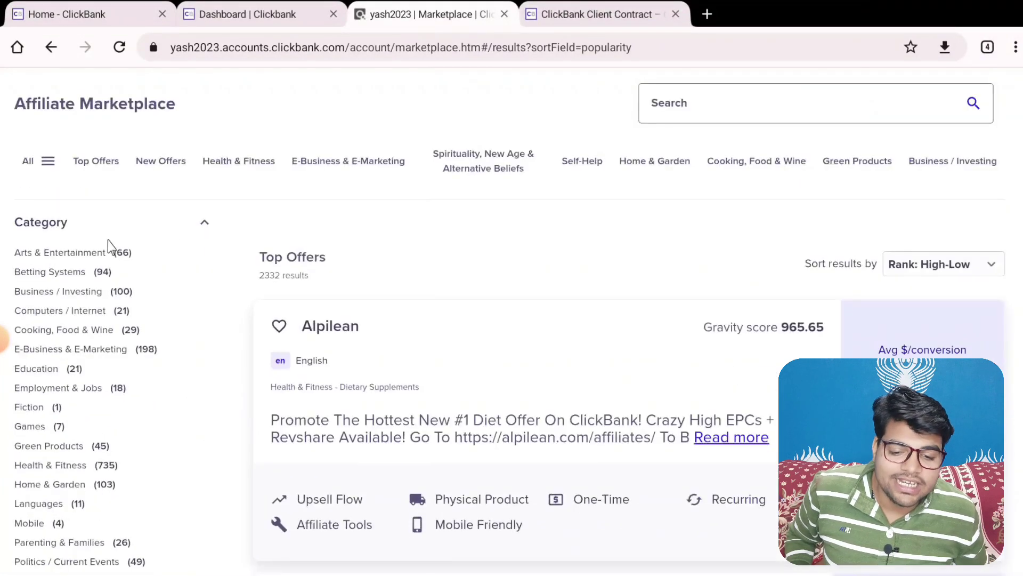
{"action": "left_click", "coordinate": [966, 268]}
{"action": "left_click", "coordinate": [928, 410]}
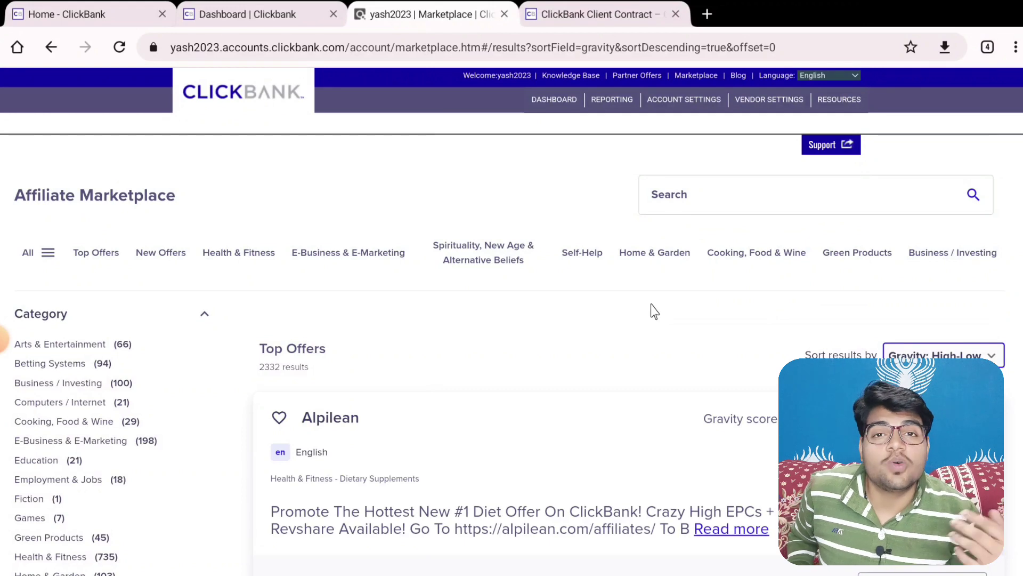
Browse the 2332 sorted Top Offers, led by Alpilean at gravity 965.65
{"action": "scroll", "coordinate": [587, 325], "scroll_direction": "down", "scroll_amount": 2}
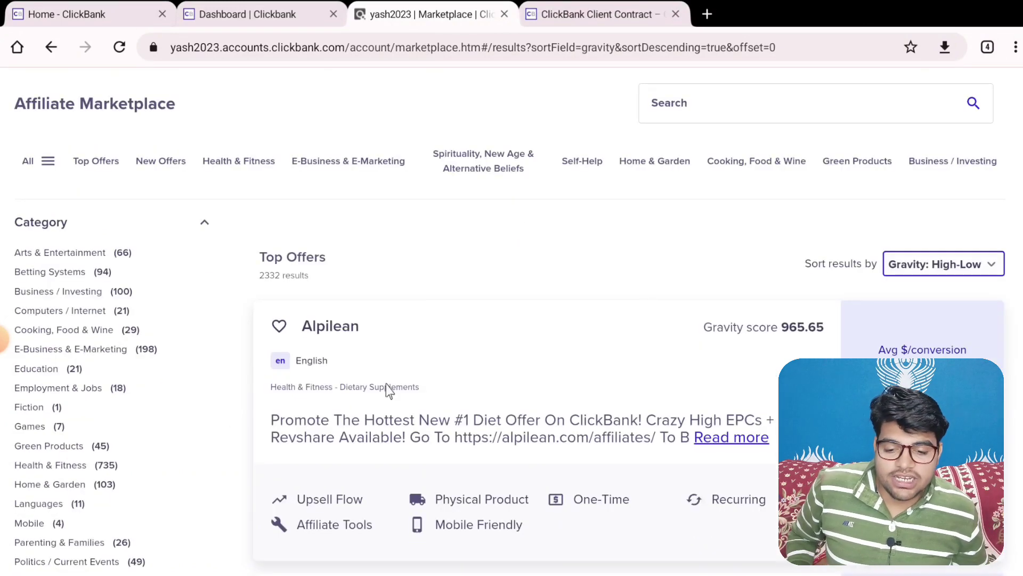
{"action": "scroll", "coordinate": [533, 405], "scroll_direction": "down", "scroll_amount": 2}
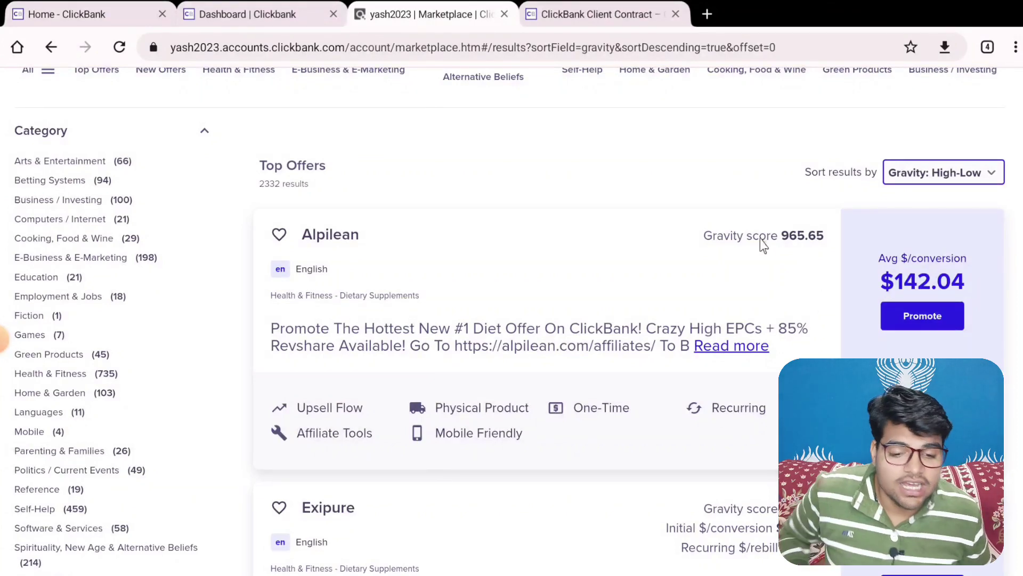
{"action": "scroll", "coordinate": [757, 250], "scroll_direction": "down", "scroll_amount": 5}
{"action": "scroll", "coordinate": [431, 321], "scroll_direction": "down", "scroll_amount": 2}
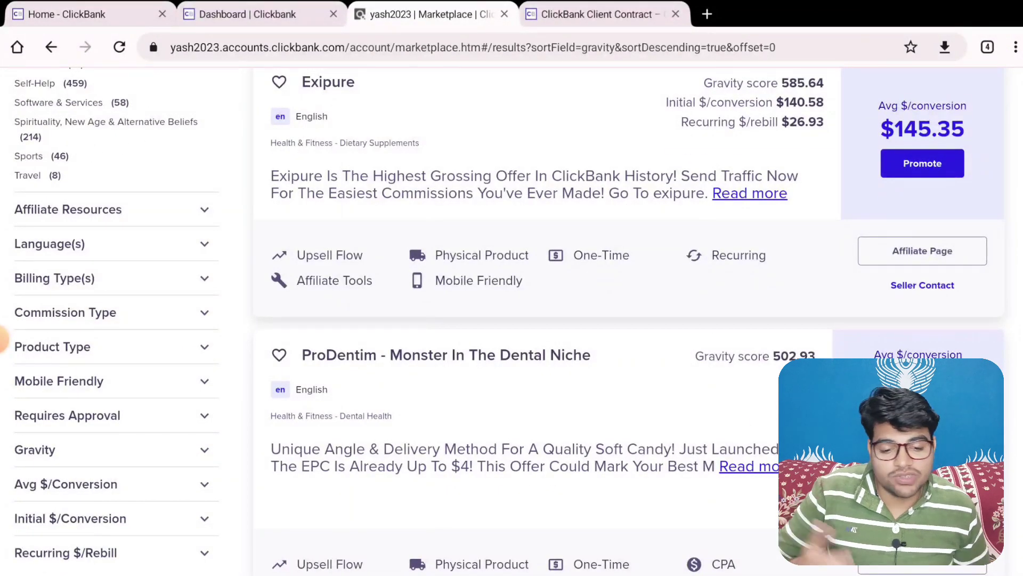
{"action": "scroll", "coordinate": [643, 405], "scroll_direction": "up", "scroll_amount": 10}
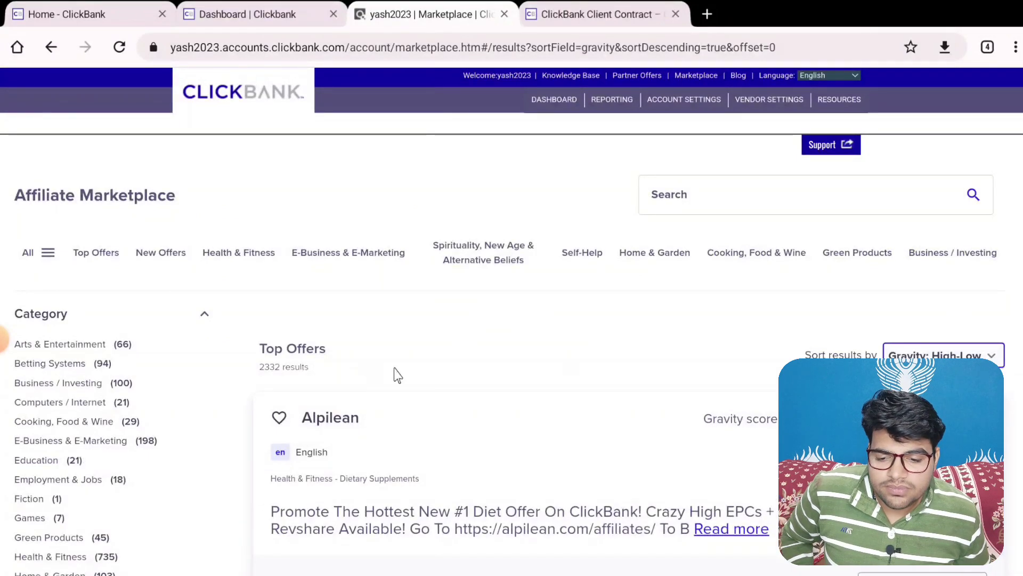
{"action": "scroll", "coordinate": [367, 368], "scroll_direction": "down", "scroll_amount": 5}
{"action": "scroll", "coordinate": [215, 286], "scroll_direction": "up", "scroll_amount": 5}
{"action": "scroll", "coordinate": [45, 162], "scroll_direction": "down", "scroll_amount": 7}
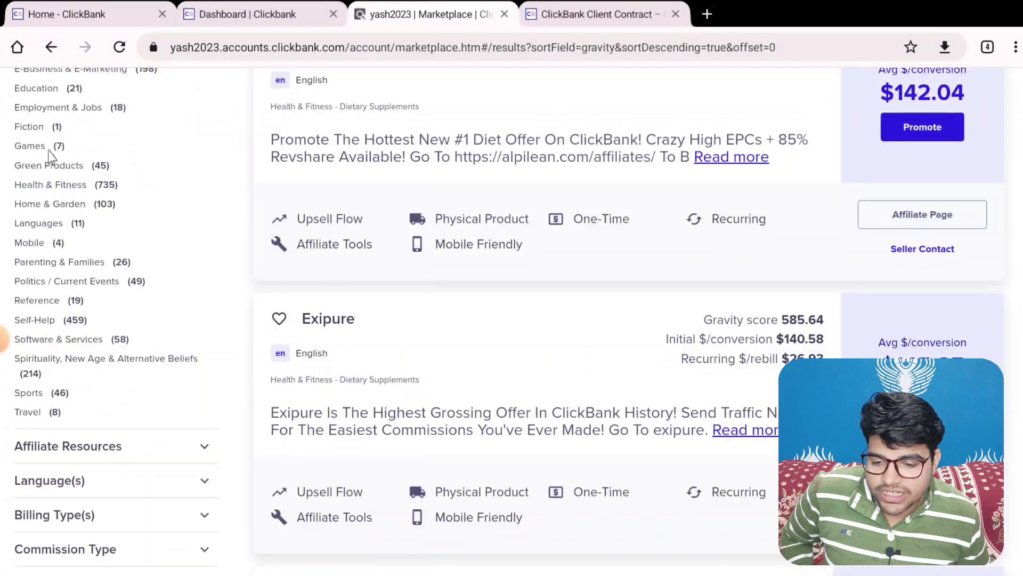
{"action": "scroll", "coordinate": [45, 166], "scroll_direction": "up", "scroll_amount": 3}
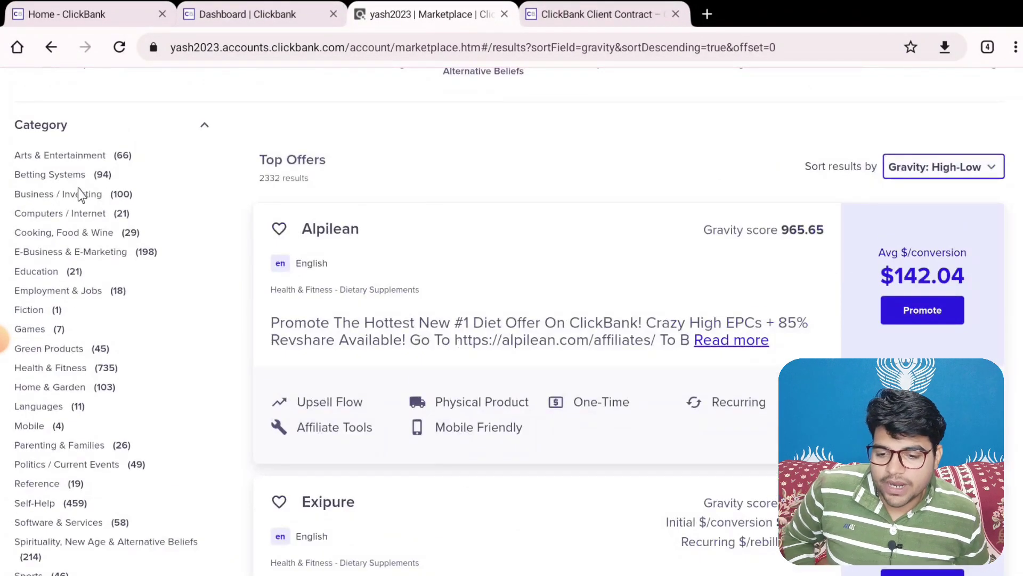